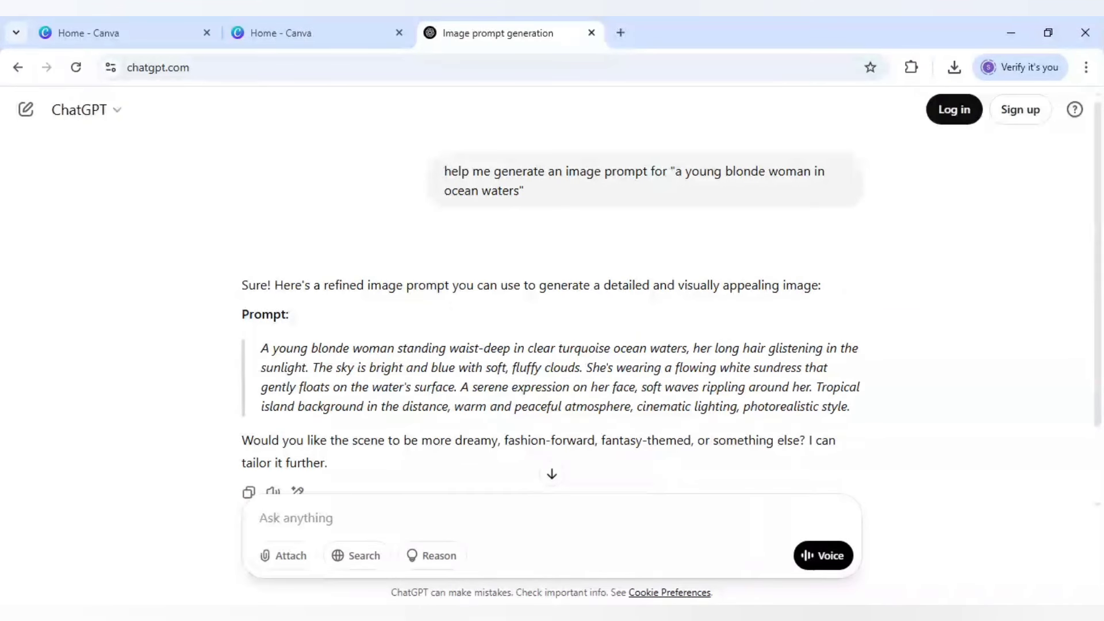
Copy the full italic image prompt from the ChatGPT reply and start an image creation in Canva AI
left_click_drag(262, 347, 868, 412)
key("ctrl+c")
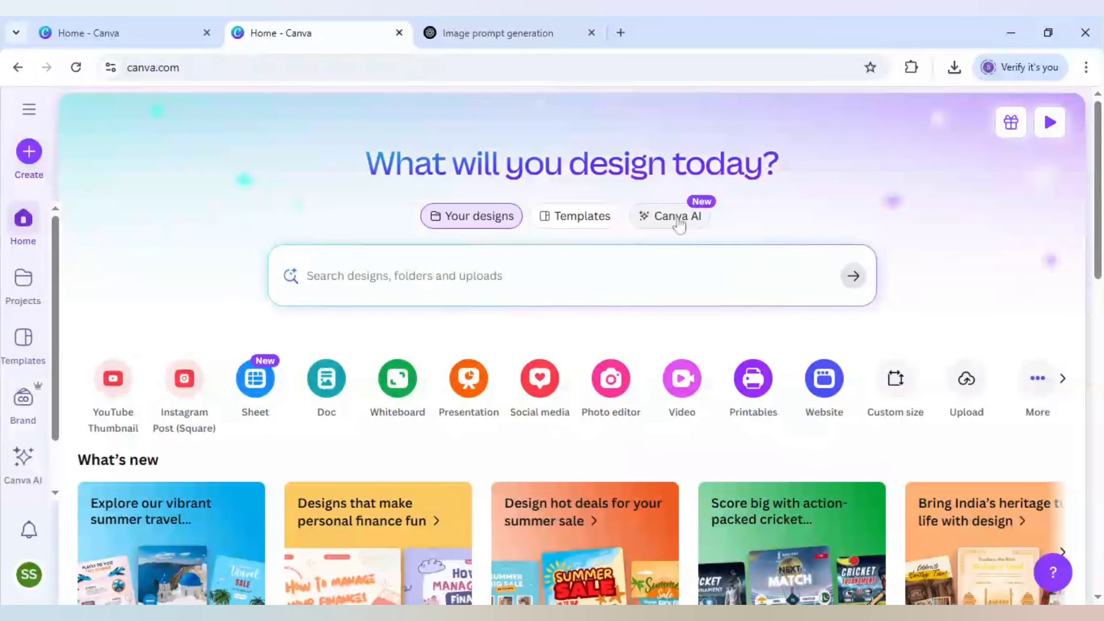
left_click(677, 219)
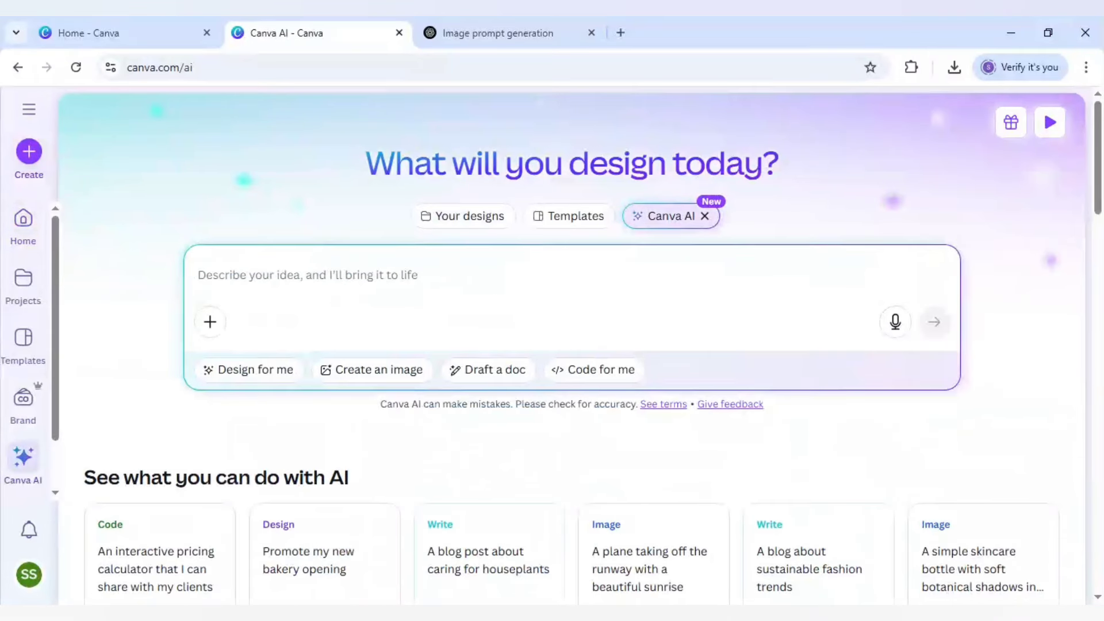
left_click(377, 370)
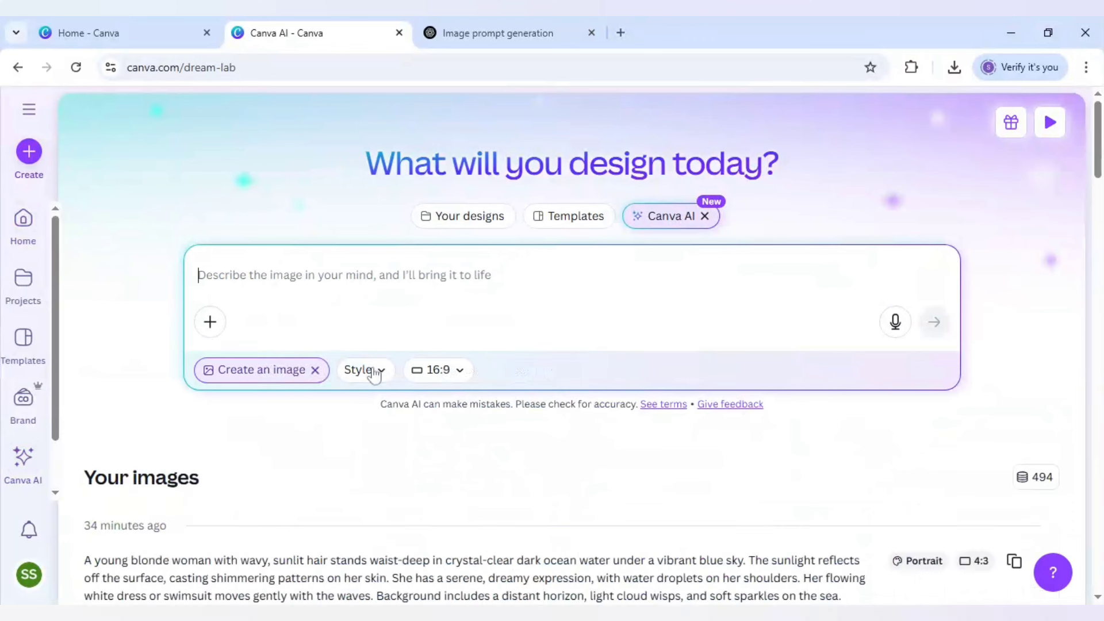
Set the image style to Portrait and the aspect ratio to 4:3
left_click(368, 371)
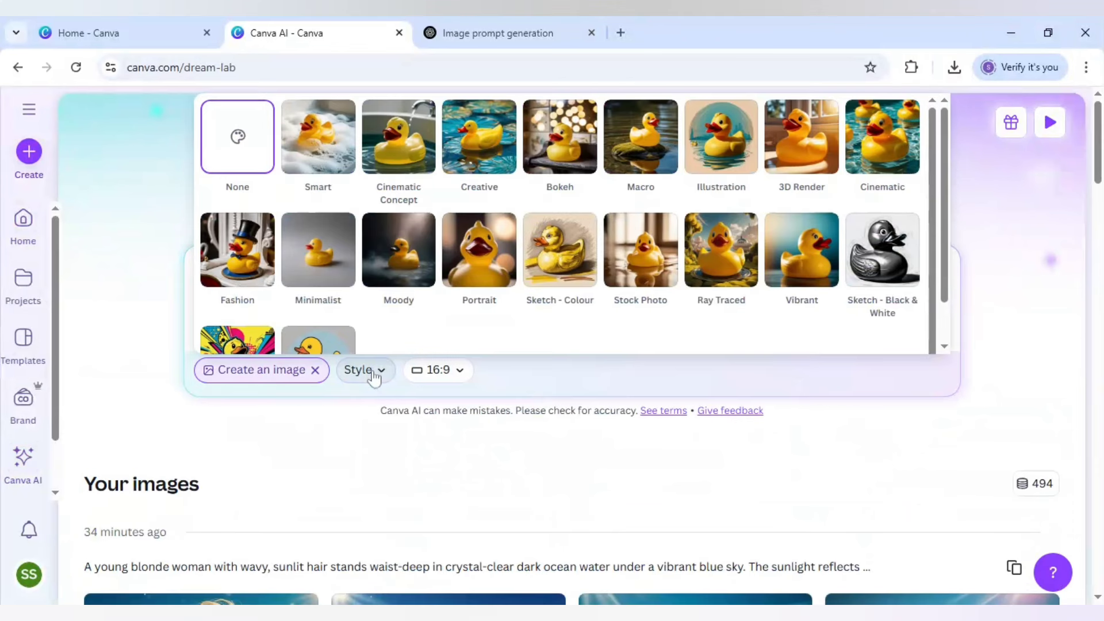
left_click(482, 273)
left_click(448, 371)
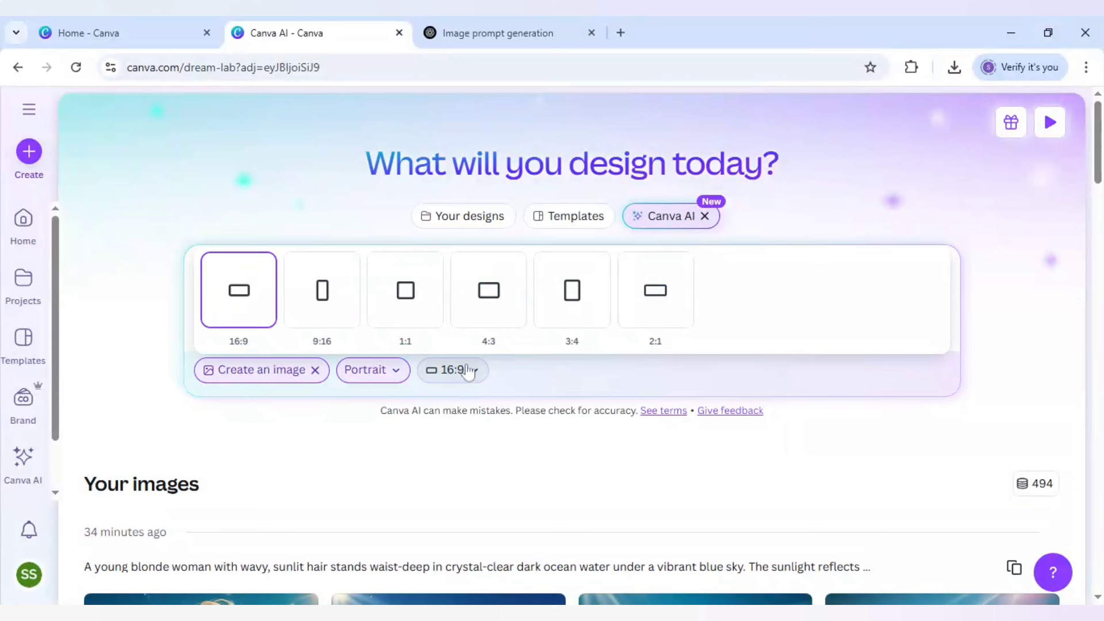
left_click(498, 314)
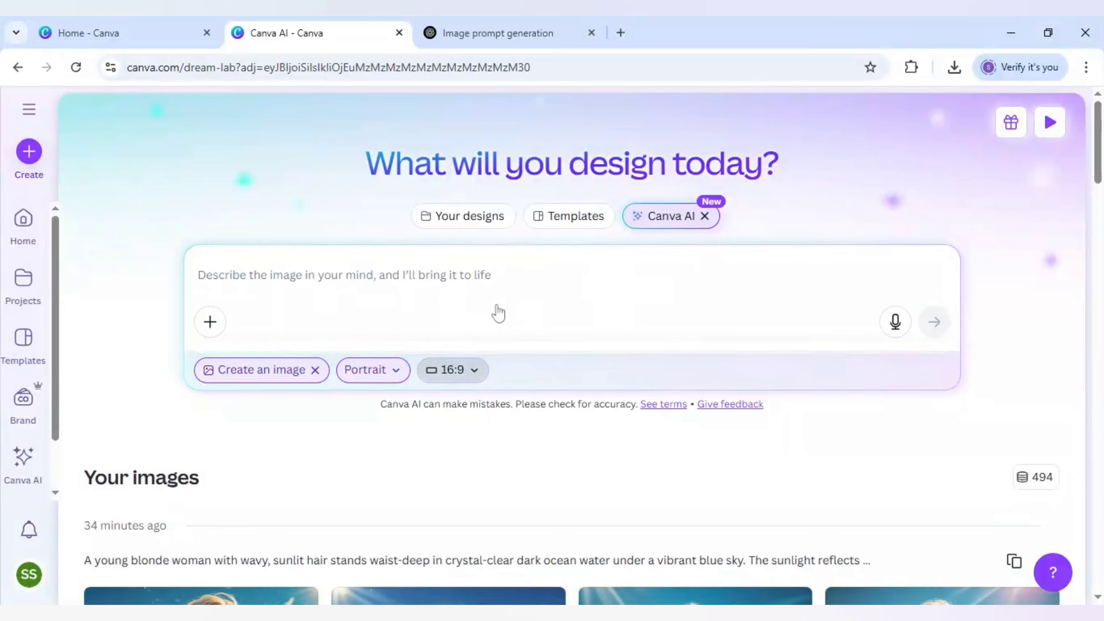
Paste the copied prompt, replace "turquoise" with "dark" in it, and generate the images
key("ctrl+v")
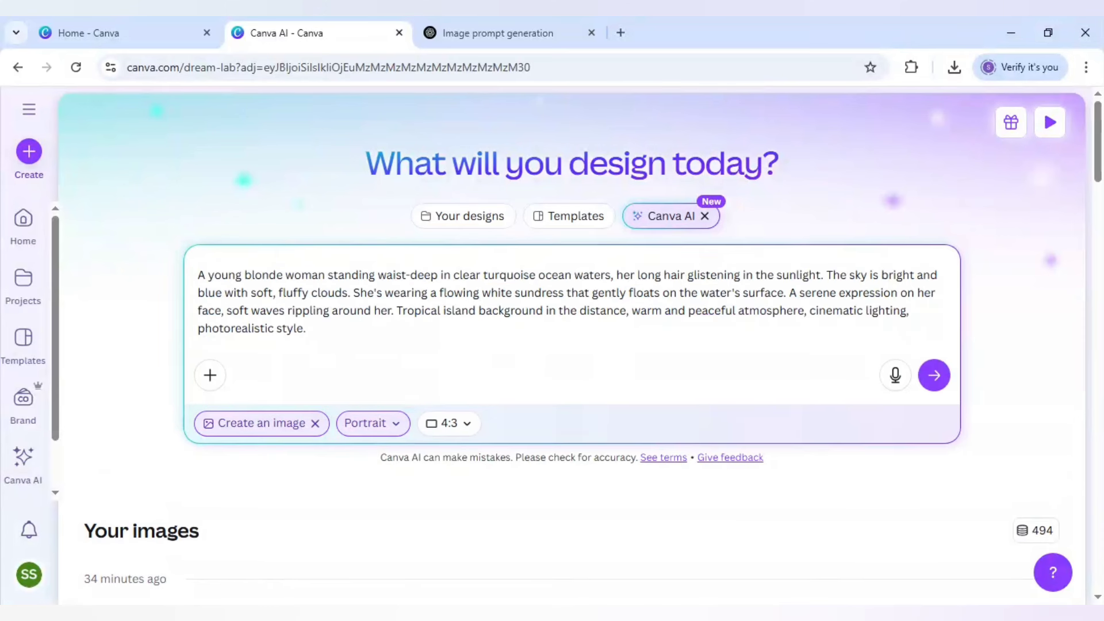
left_click_drag(537, 274, 487, 275)
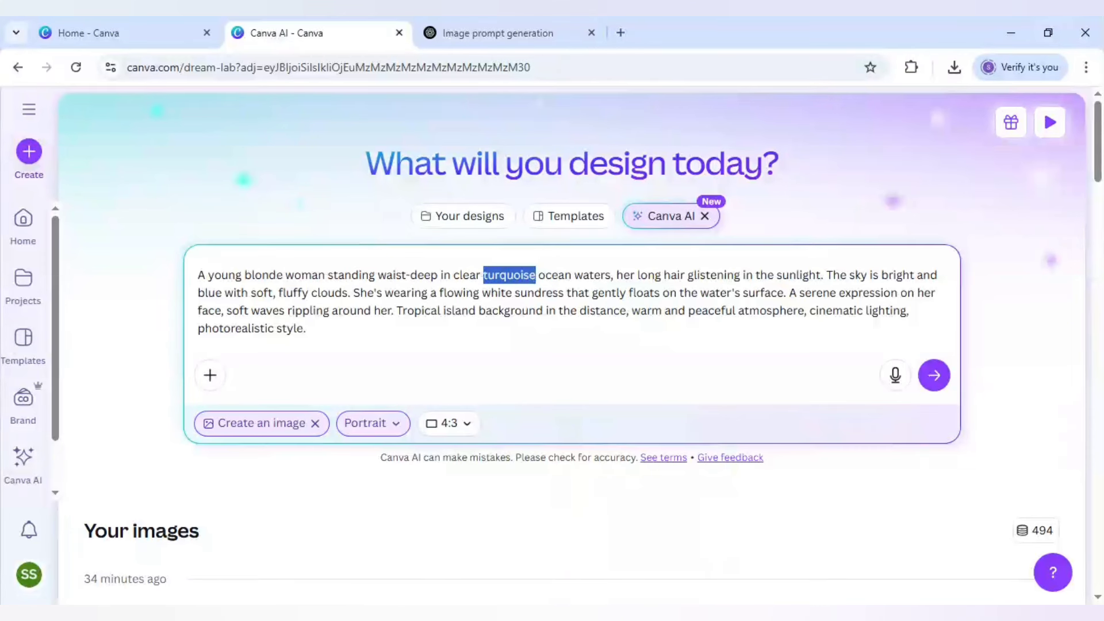
type("dark")
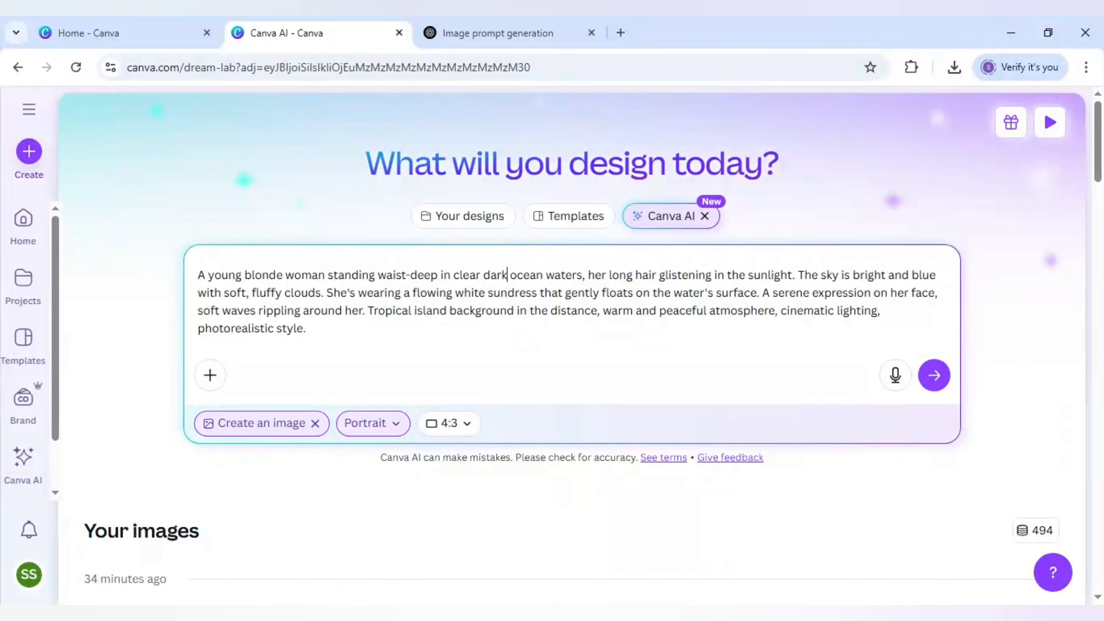
left_click(932, 380)
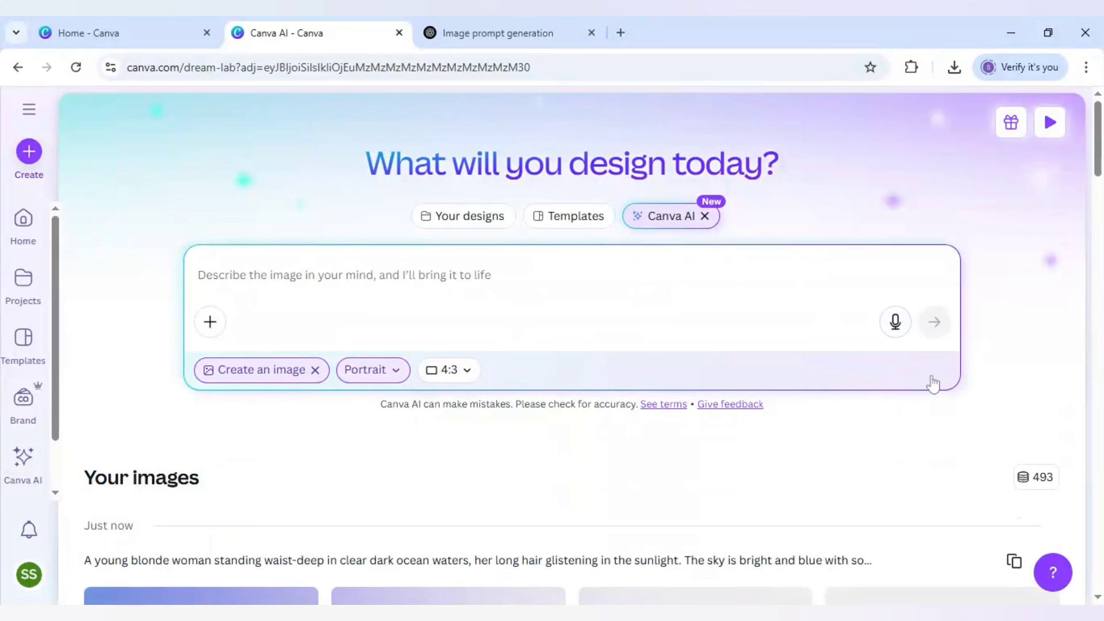
scroll(830, 428, "down", 3)
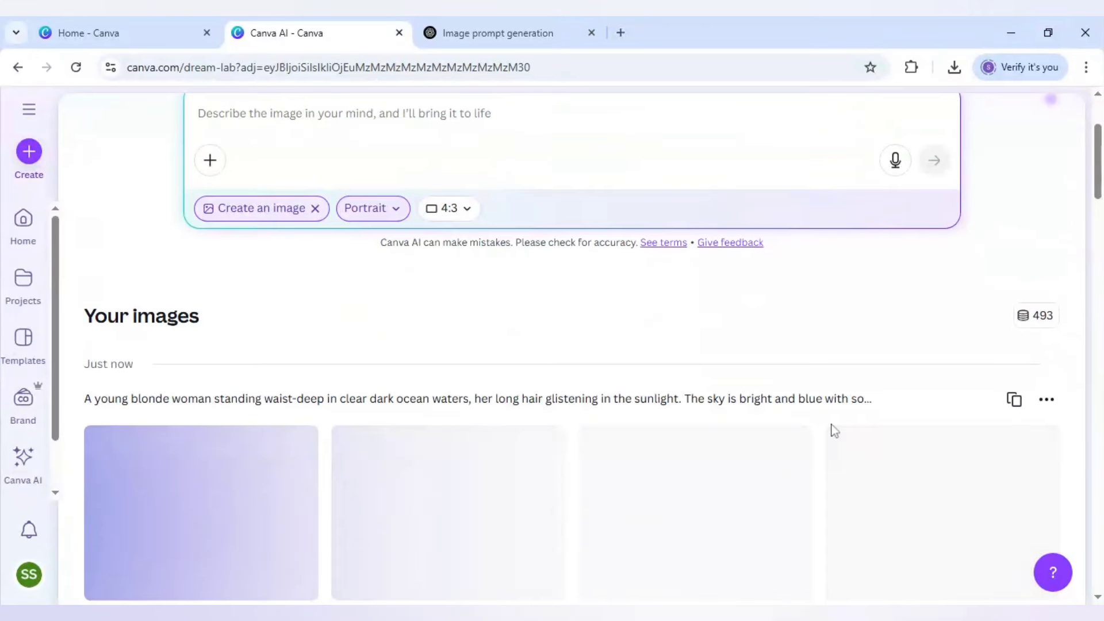
scroll(832, 429, "down", 2)
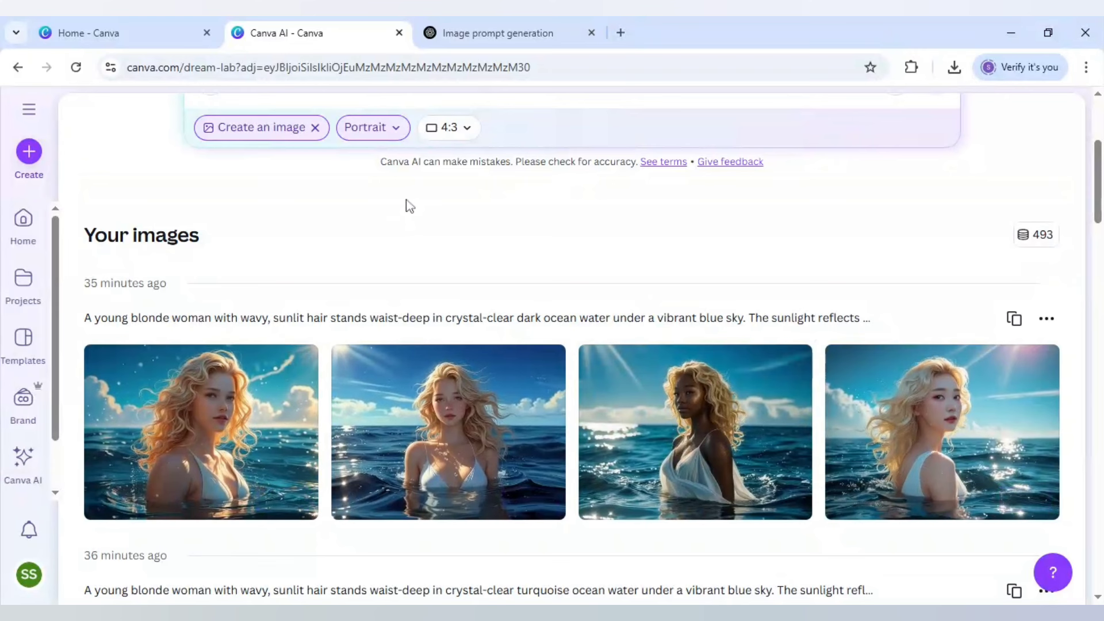
Create a blank YouTube Thumbnail design and set the recently used road photo as its page background
left_click(140, 40)
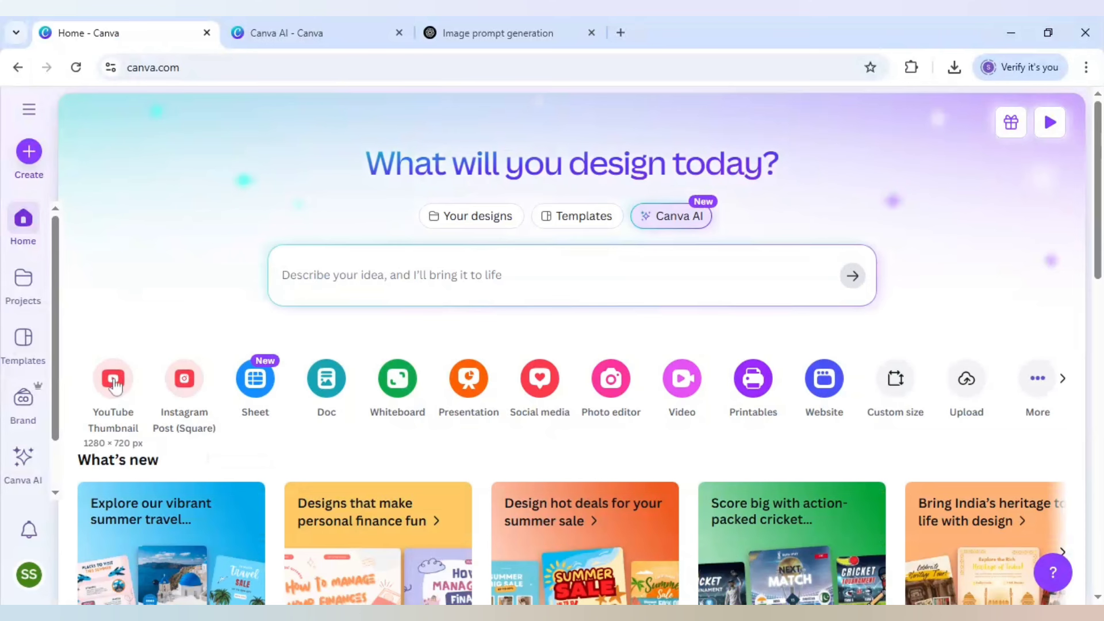
left_click(113, 379)
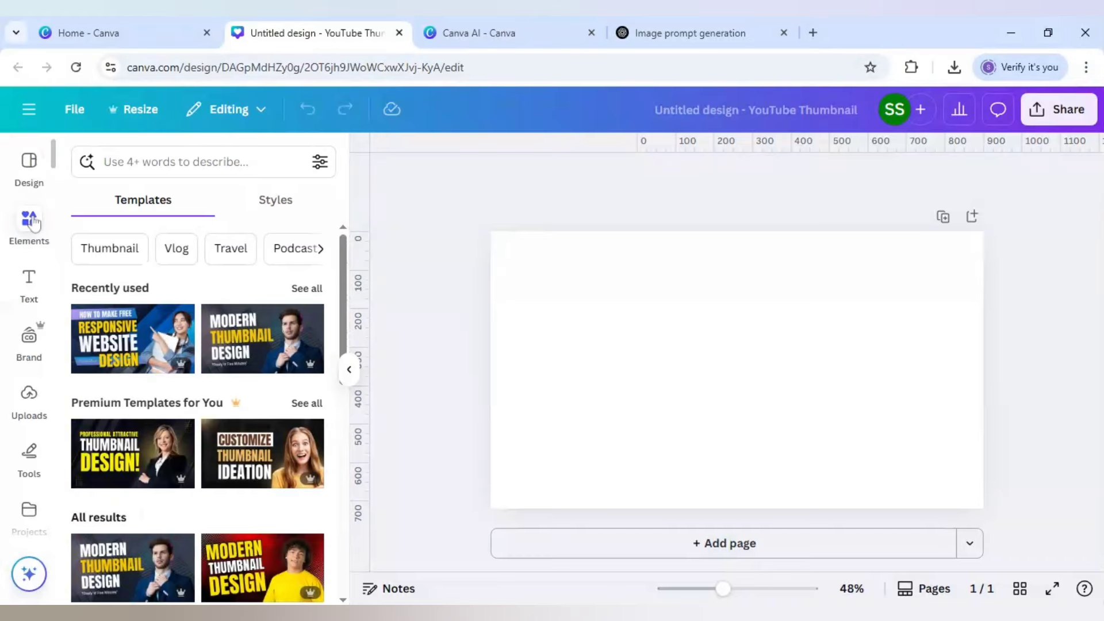
left_click(30, 220)
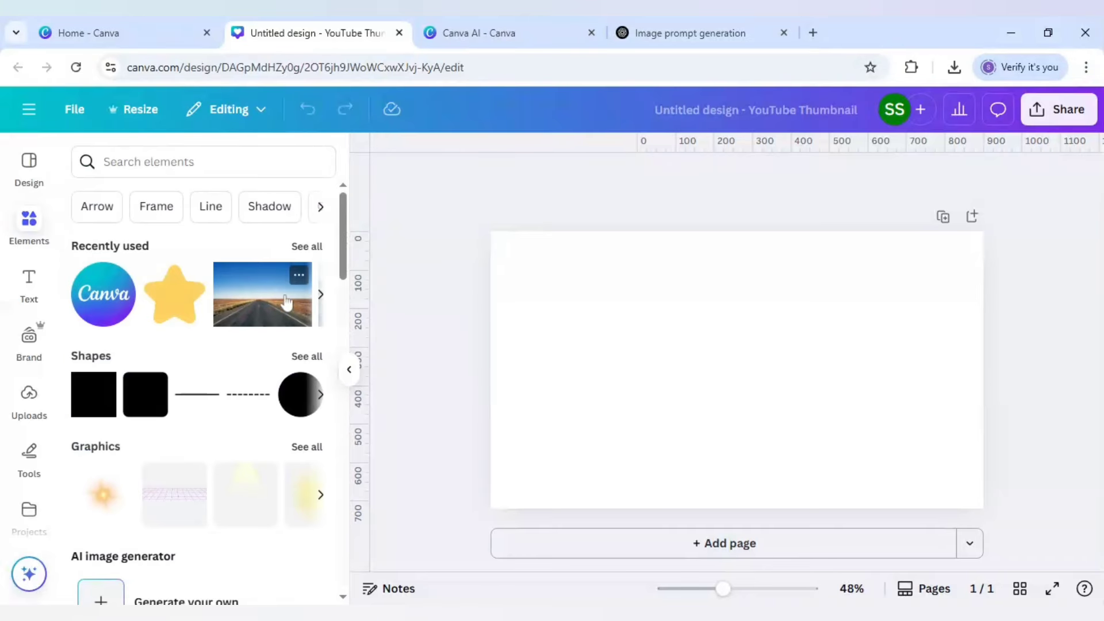
left_click(299, 274)
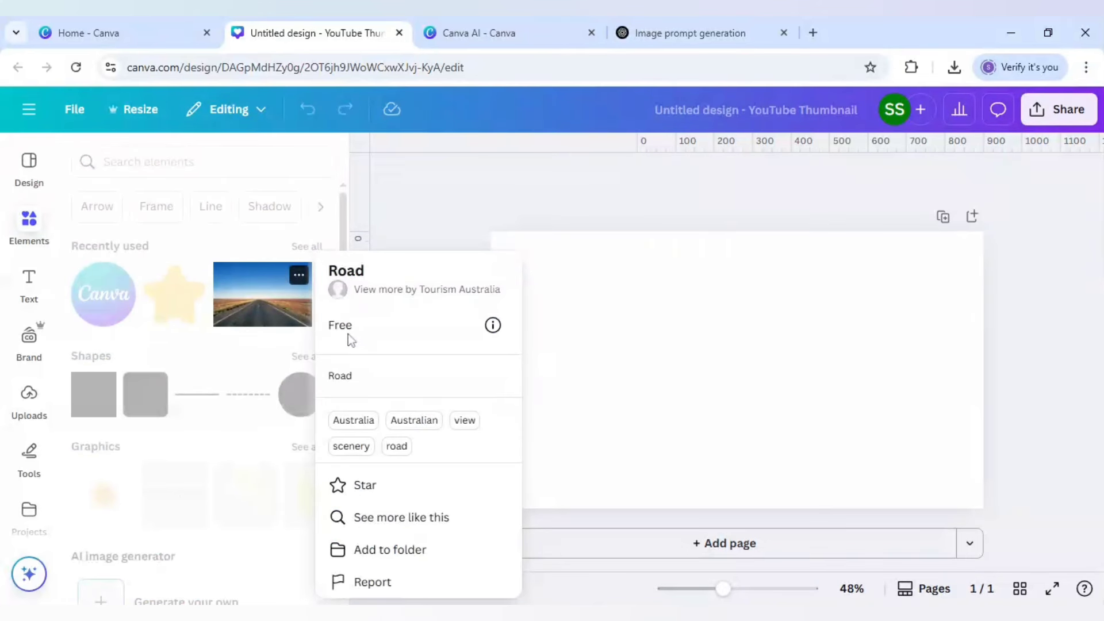
left_click(262, 294)
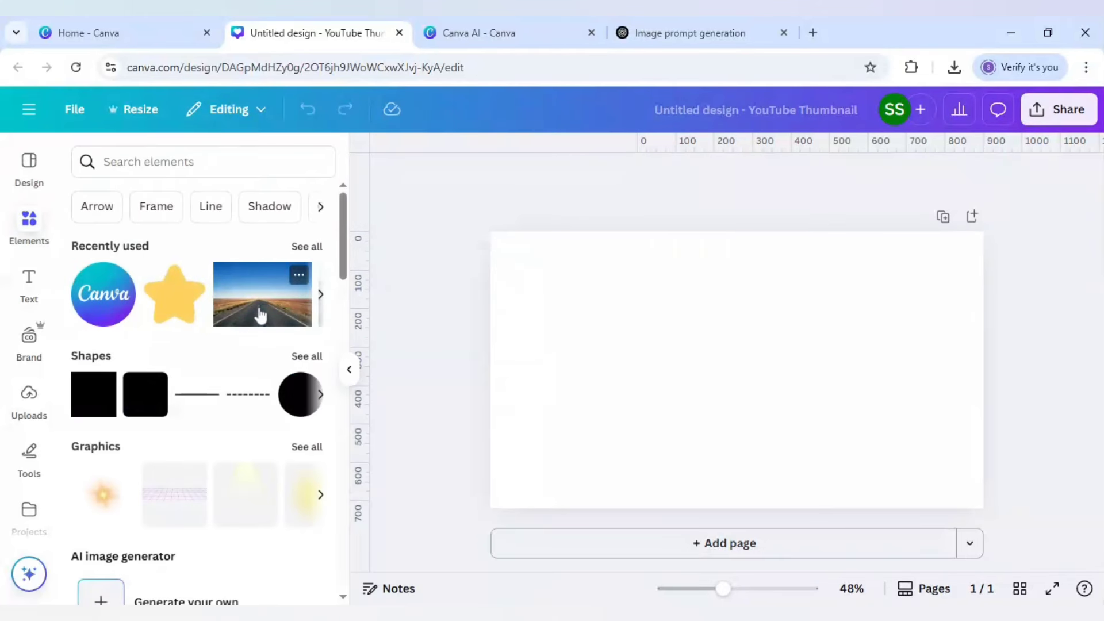
left_click(262, 295)
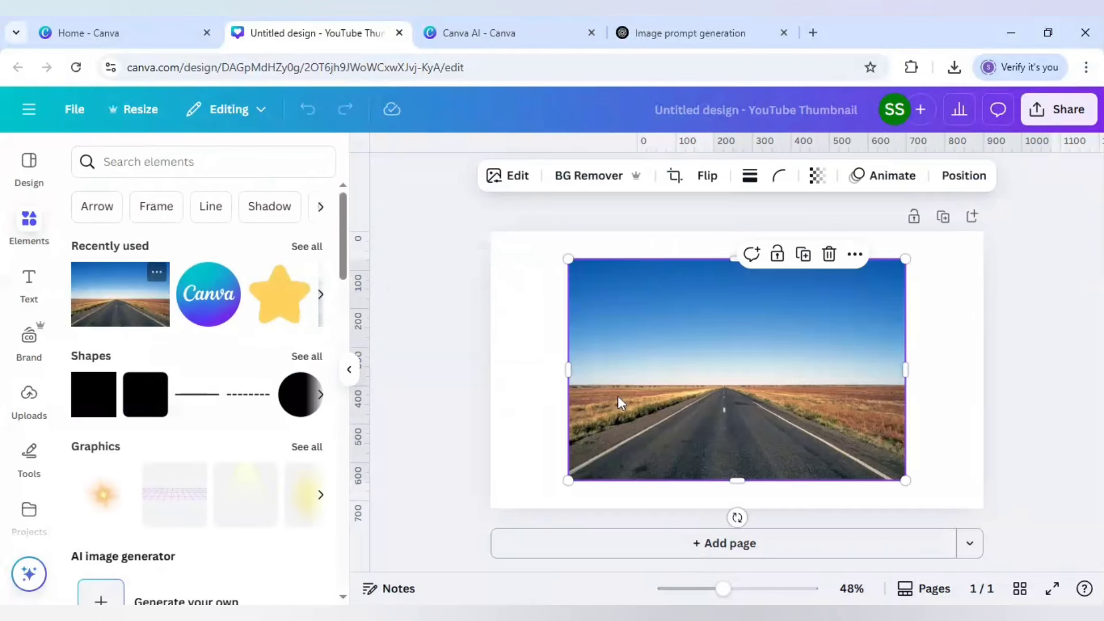
right_click(701, 393)
left_click(784, 510)
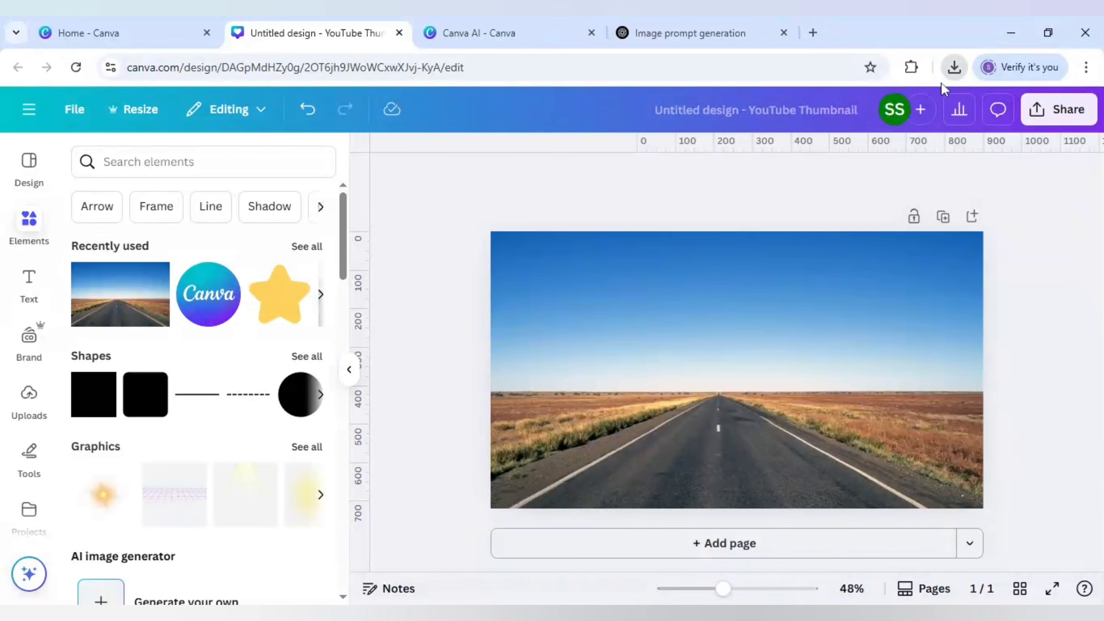
Paste the image of the blonde woman in the ocean, enlarge it slightly and place it over the middle of the road
key("ctrl+v")
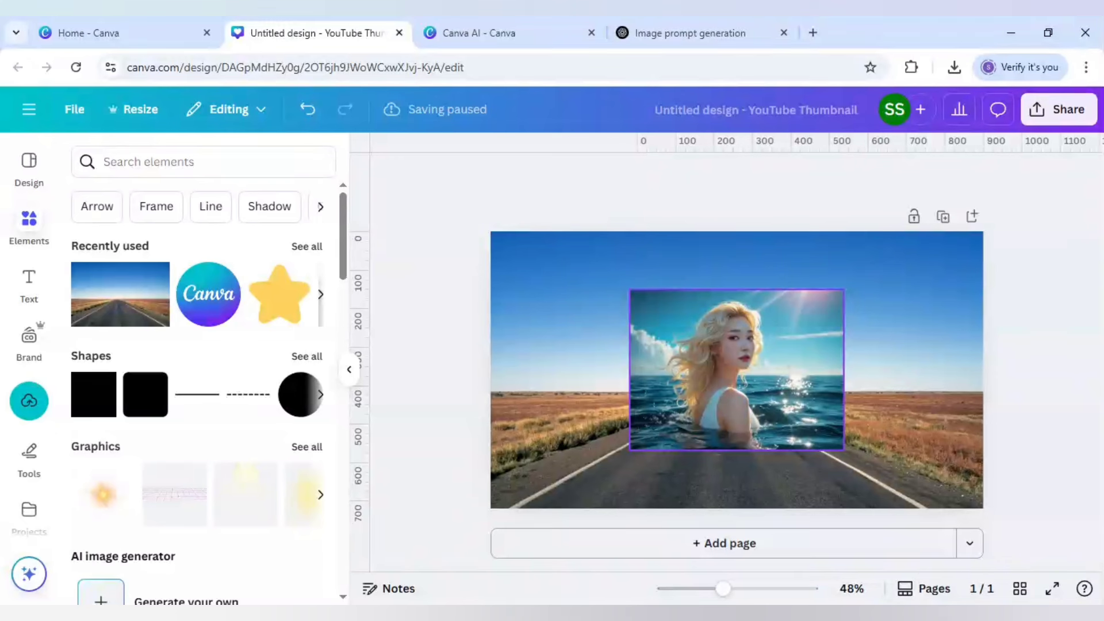
left_click_drag(754, 412, 730, 434)
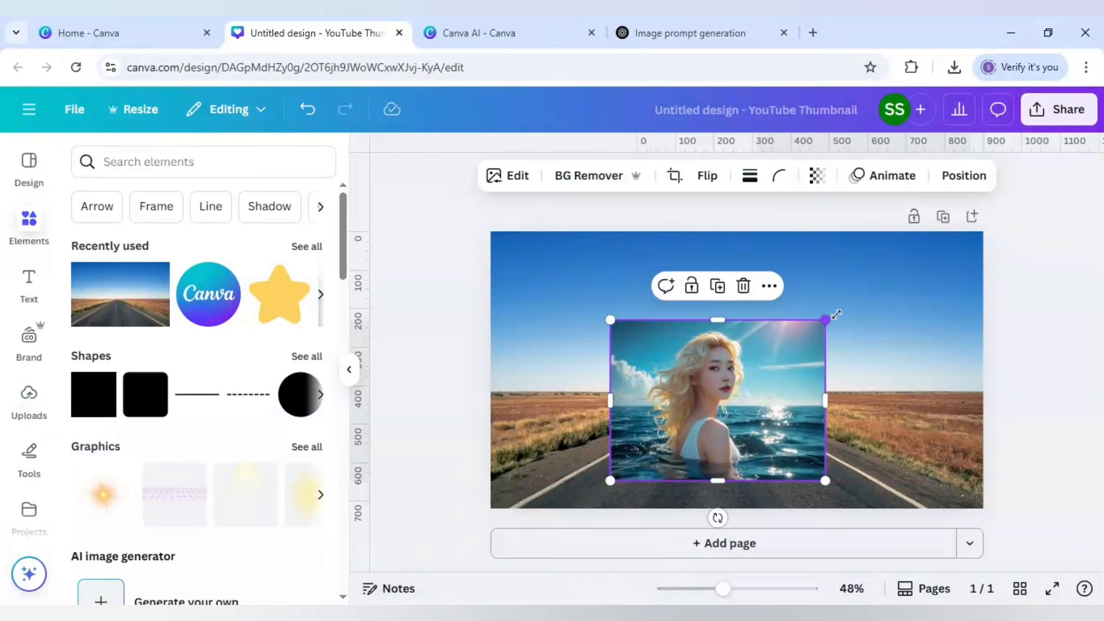
mouse_move(826, 320)
left_mouse_down()
mouse_move(861, 292)
mouse_move(838, 310)
left_mouse_up()
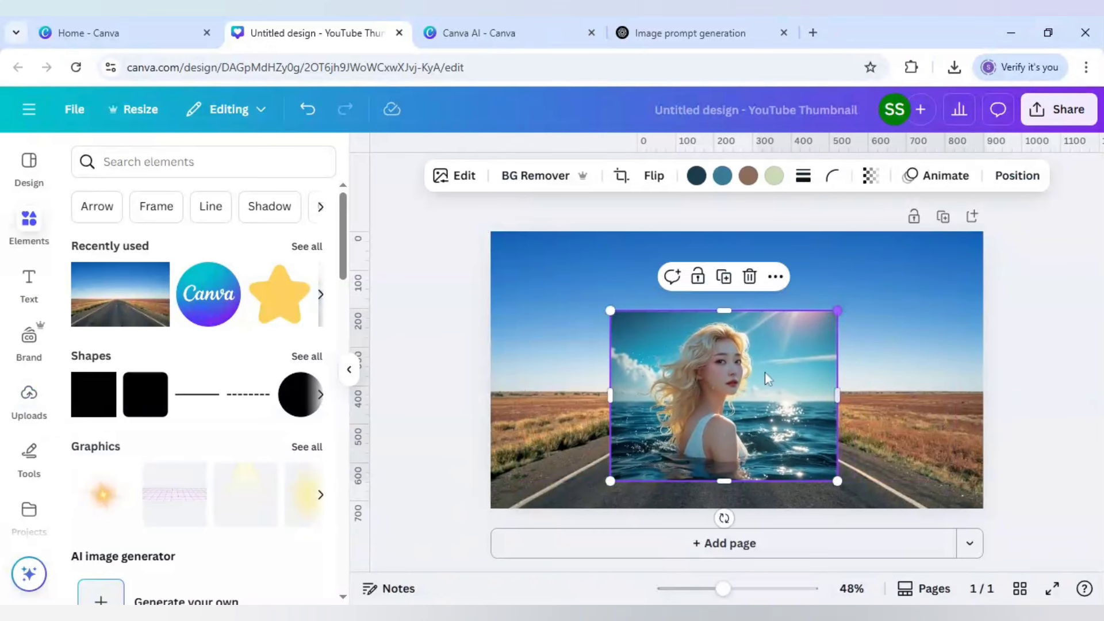
left_click_drag(759, 366, 759, 381)
left_click_drag(616, 314, 596, 303)
left_click_drag(706, 388, 725, 374)
Fine-tune the woman image's size and position over the road at transparency 45, ending with its transparency back at 100
left_click(871, 176)
left_click_drag(908, 241, 844, 252)
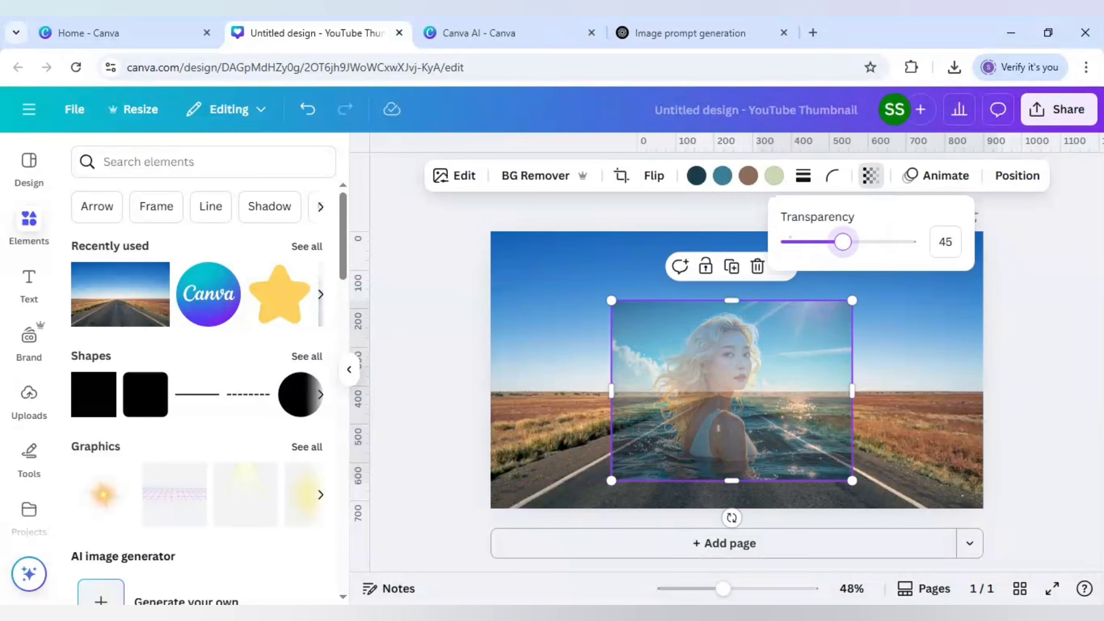
mouse_move(852, 300)
left_mouse_down()
mouse_move(840, 313)
mouse_move(862, 296)
left_mouse_up()
left_click_drag(734, 421, 730, 421)
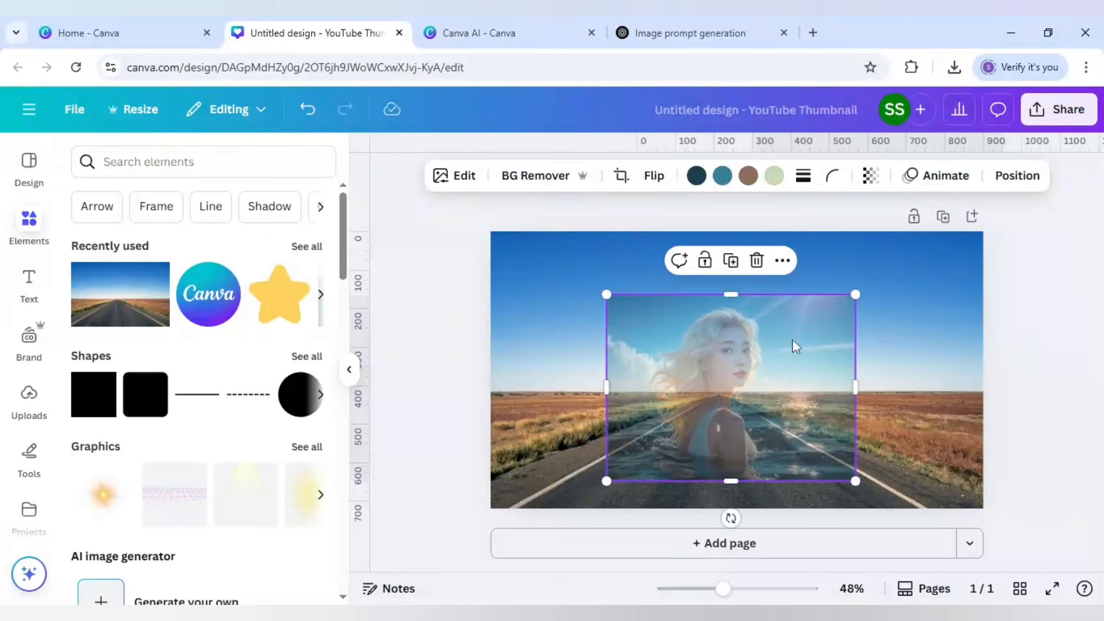
left_click(869, 183)
left_click_drag(842, 242, 911, 242)
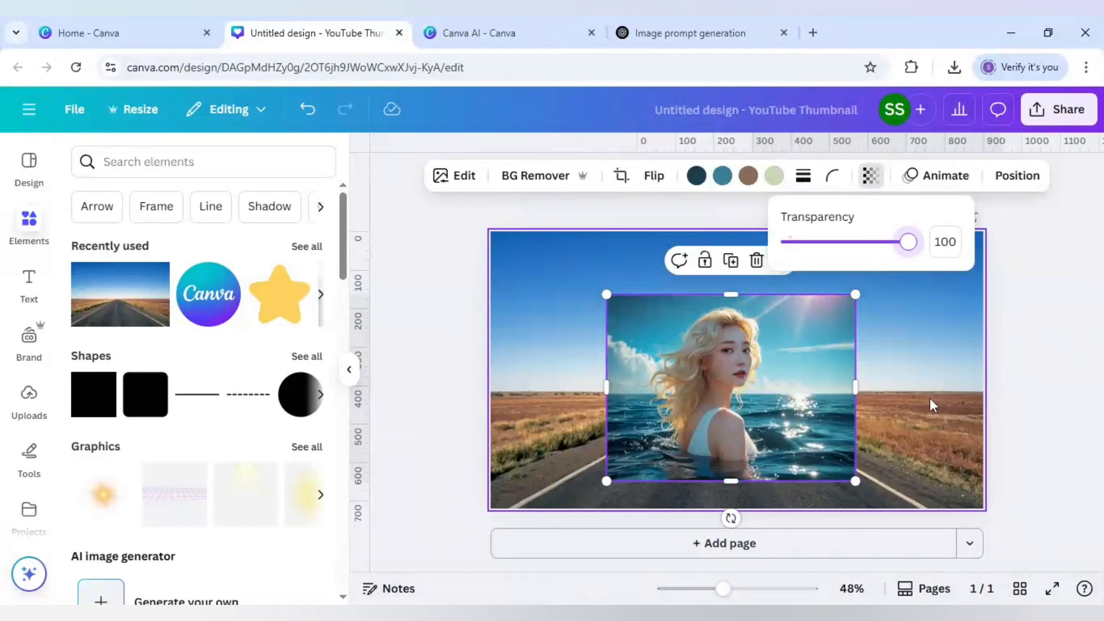
Expand the woman image to Whole Page with Magic Expand and apply the third generated result
left_click(464, 177)
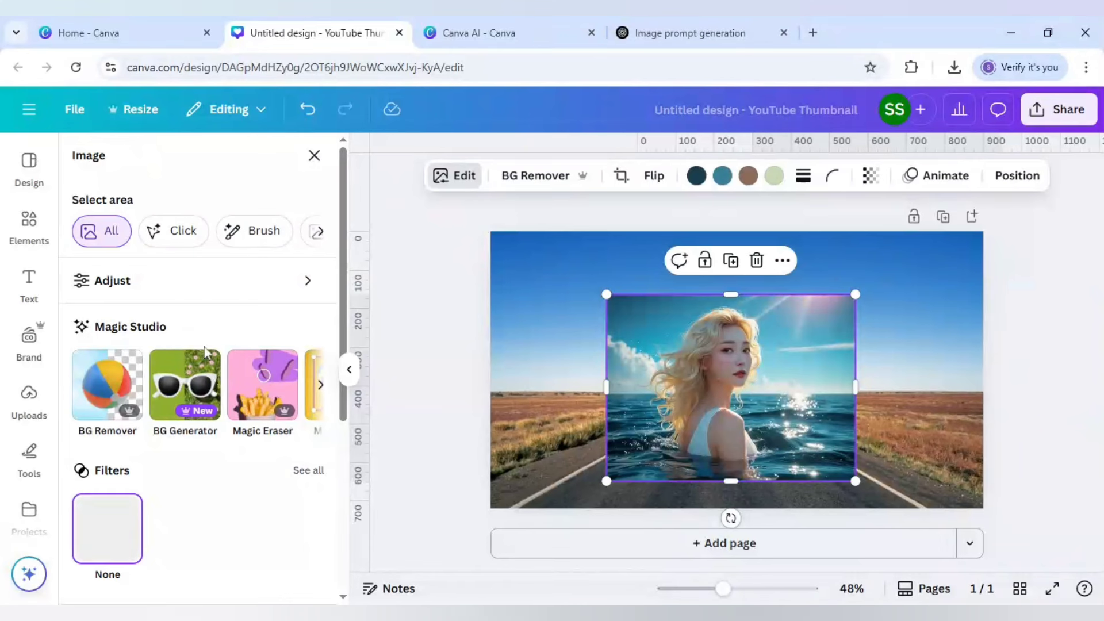
left_click(321, 385)
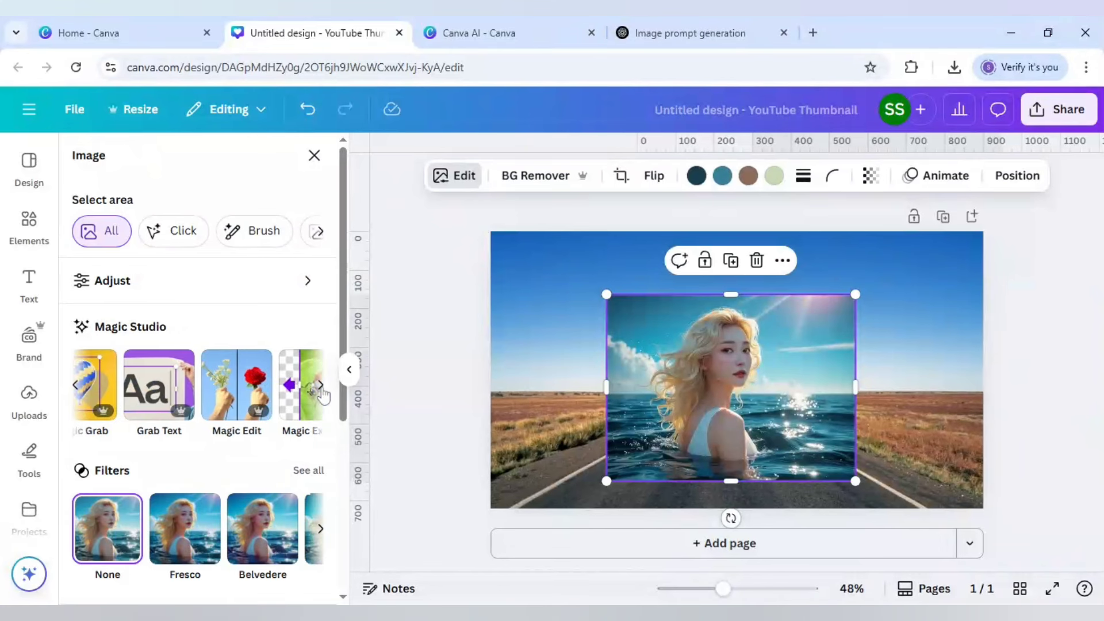
left_click(280, 391)
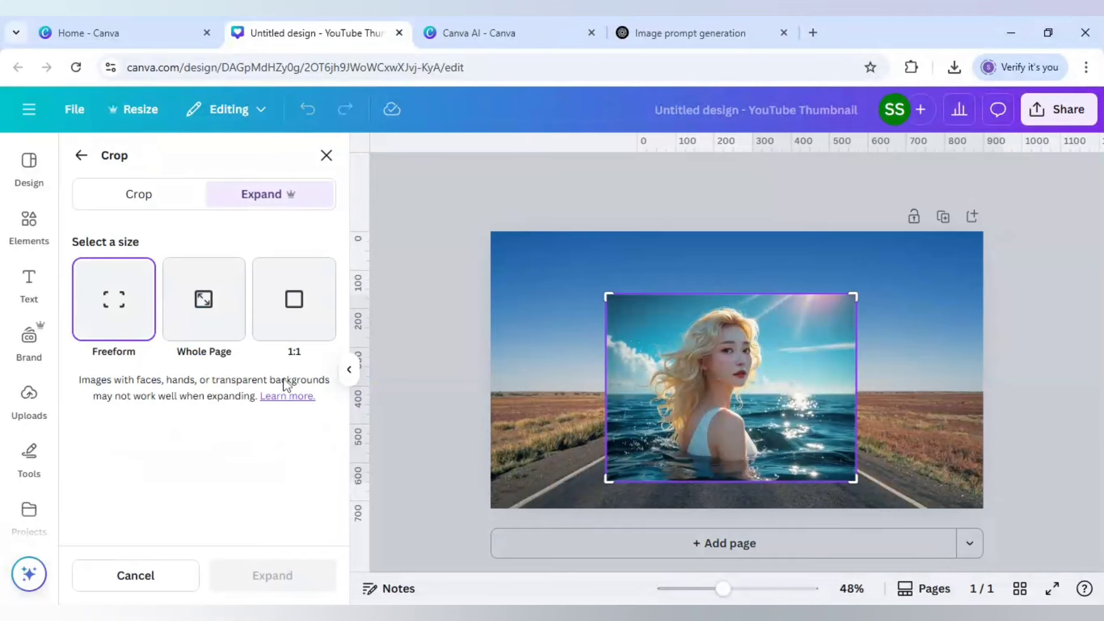
left_click(201, 308)
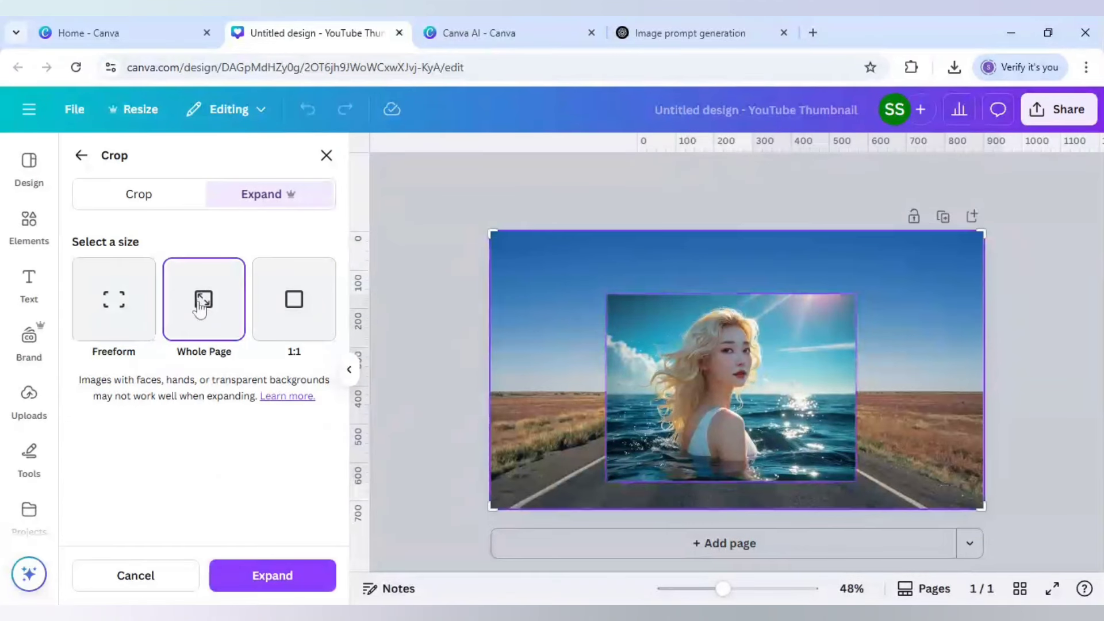
left_click(275, 576)
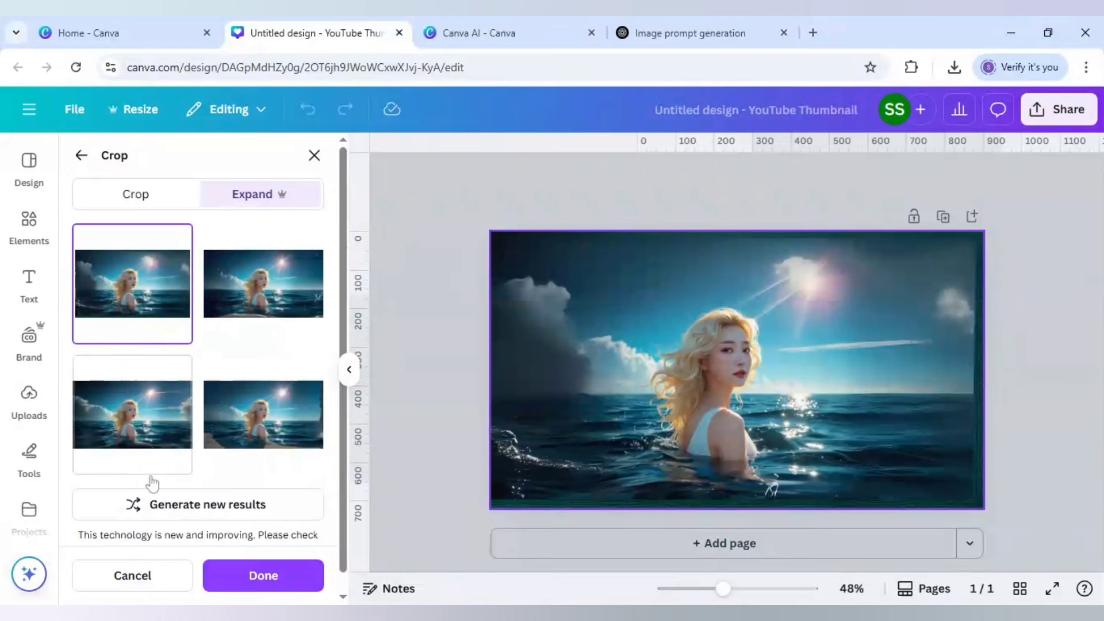
left_click(133, 419)
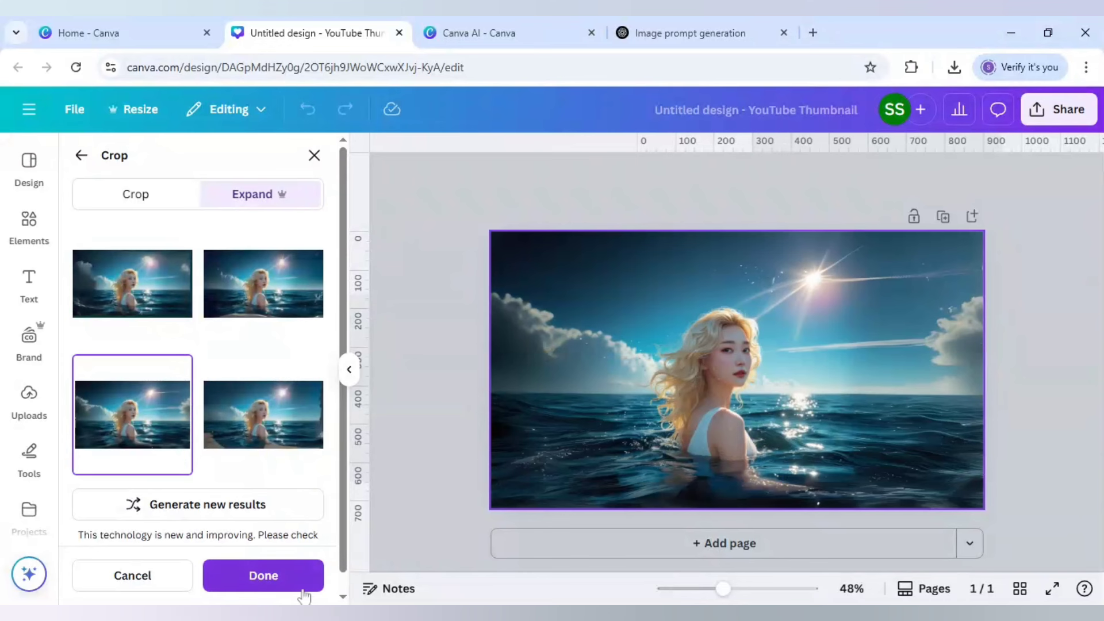
left_click(263, 576)
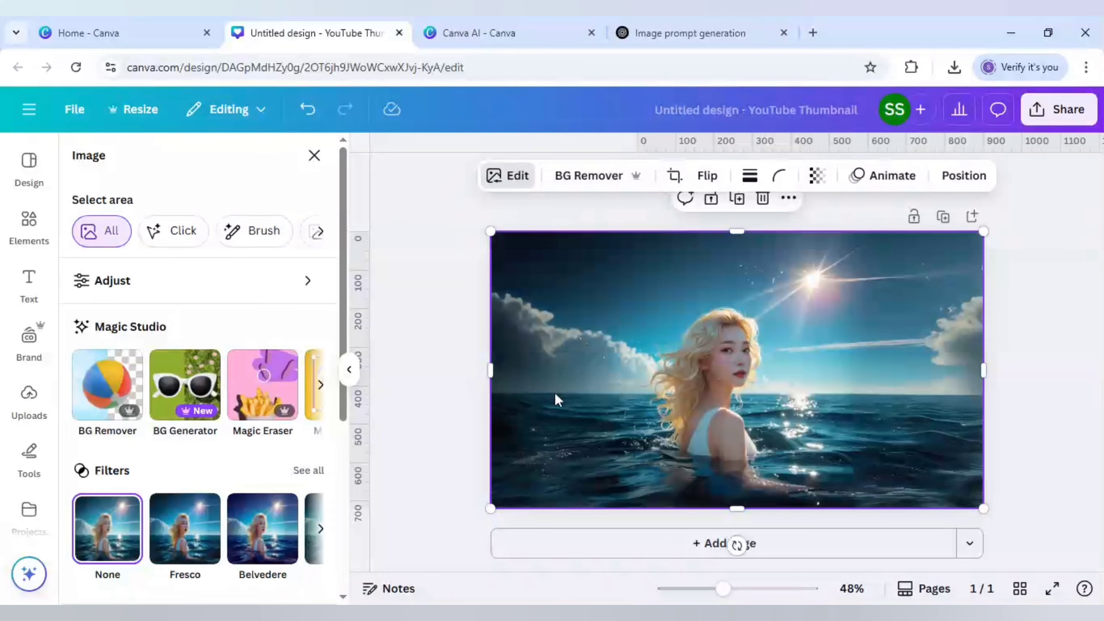
Add a second page, paste a copy of the expanded ocean image onto it, and return to page 1
left_click(815, 545)
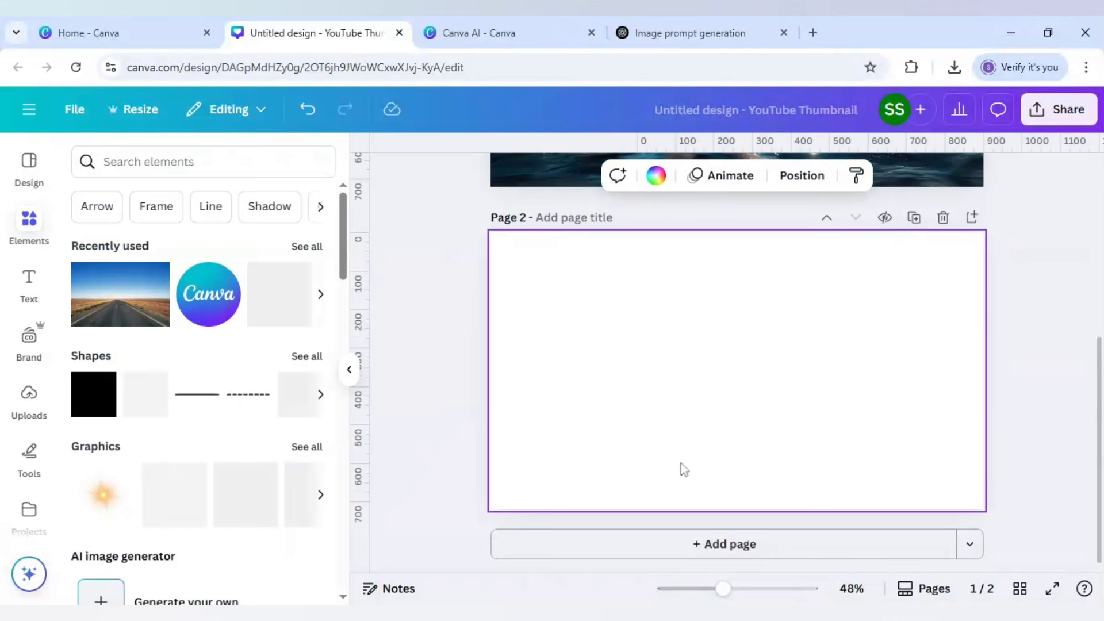
left_click(681, 463)
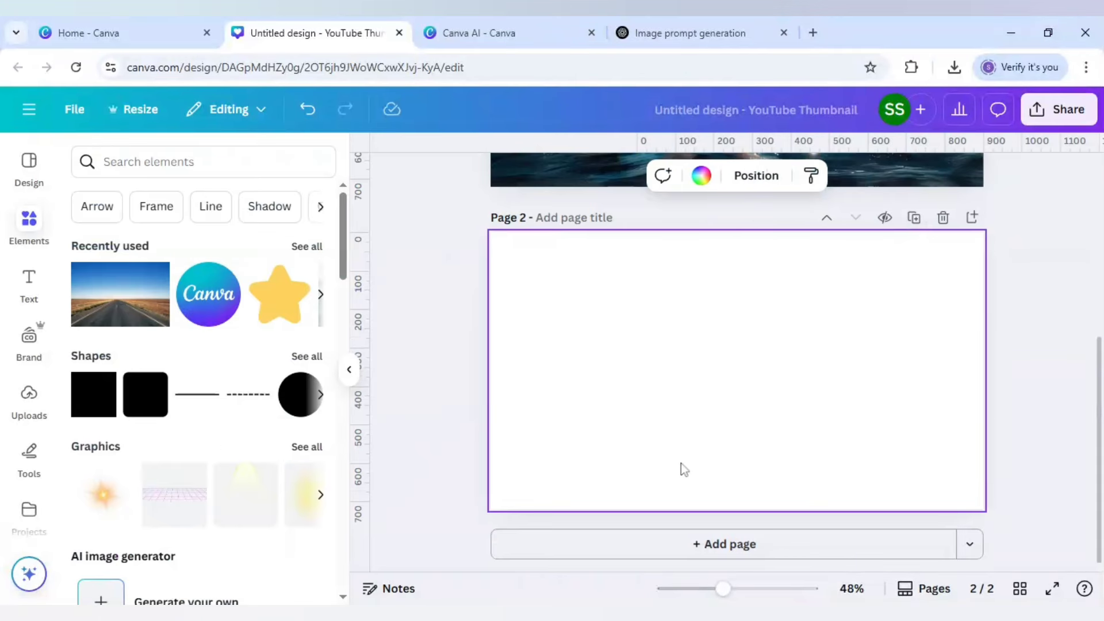
key("ctrl+v")
left_click(446, 412)
scroll(446, 411, "up", 5)
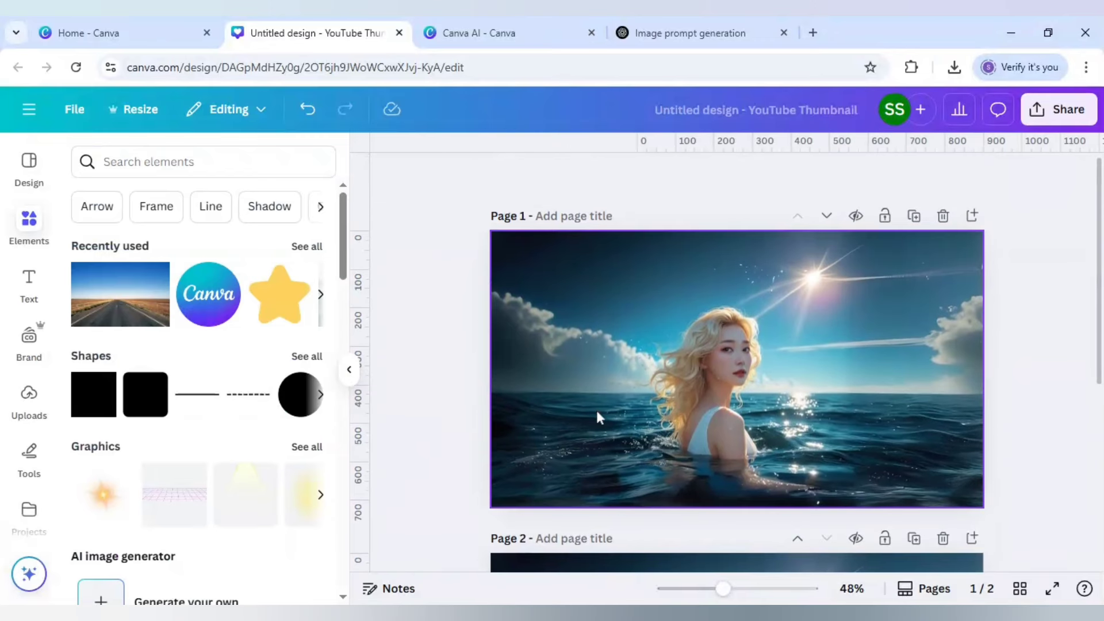
Select the ocean image on page 1, search the Canva apps for "blend" and open Image Blender
left_click(597, 412)
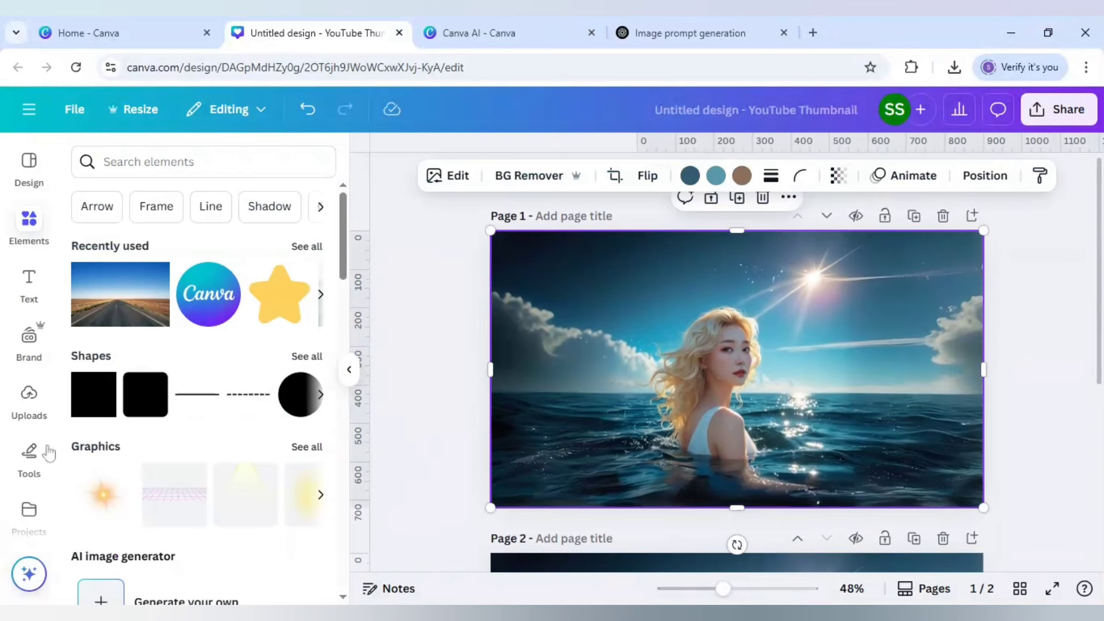
scroll(30, 451, "down", 2)
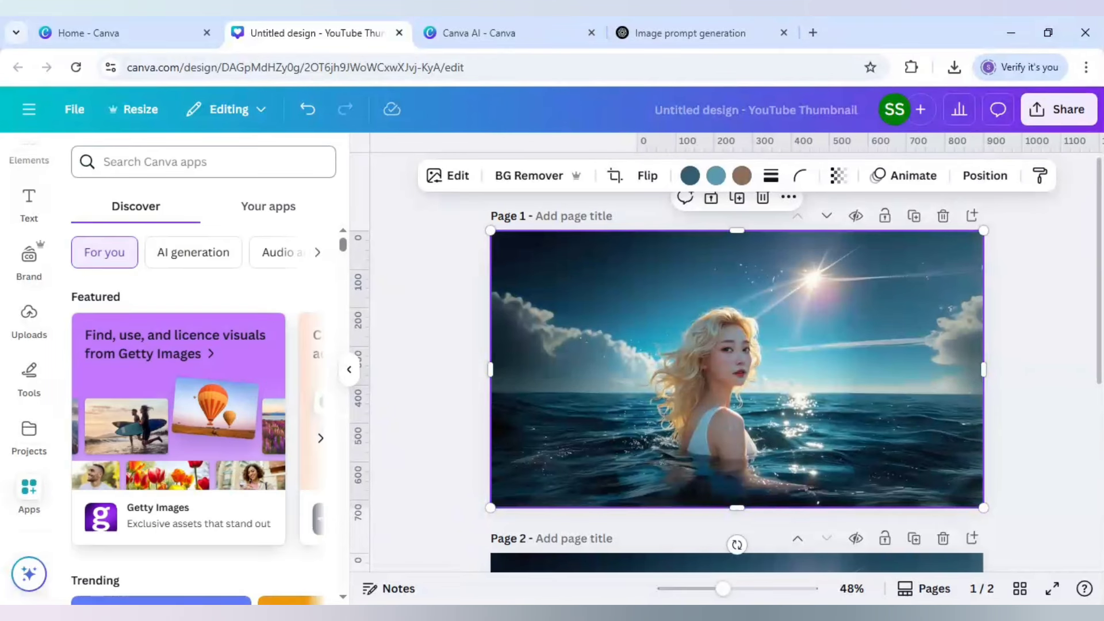
left_click(204, 162)
type("bl")
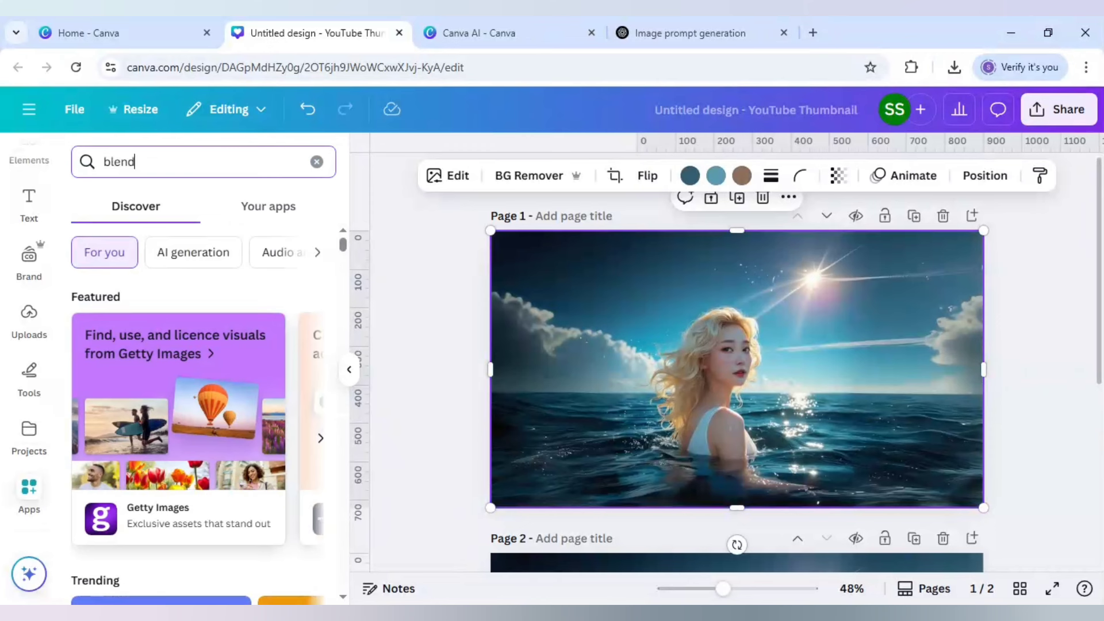
type("end")
key("Return")
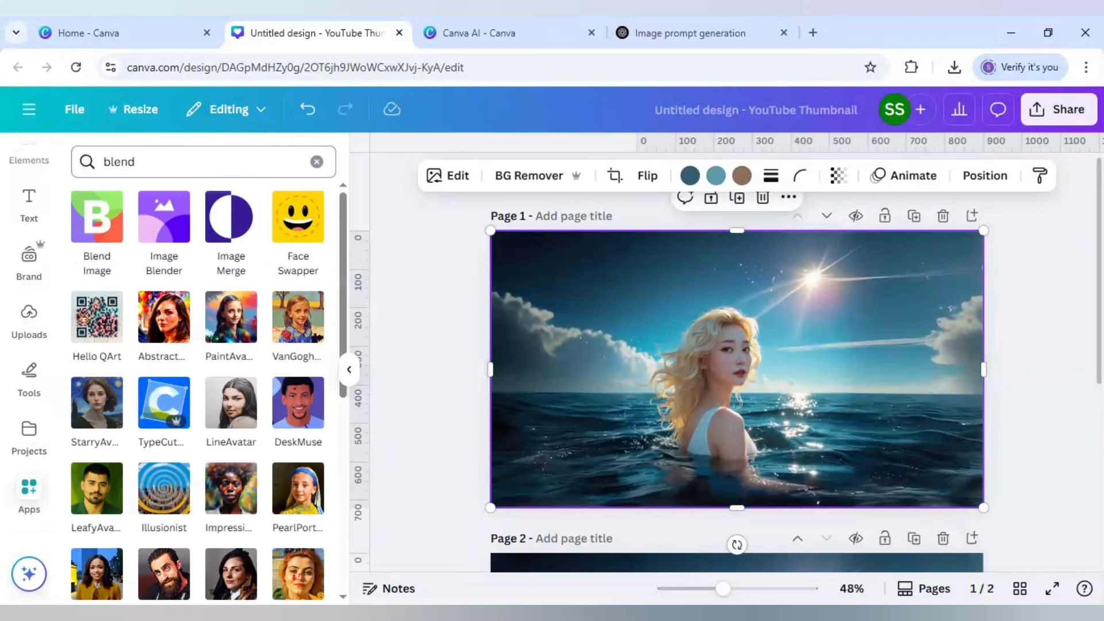
left_click(164, 217)
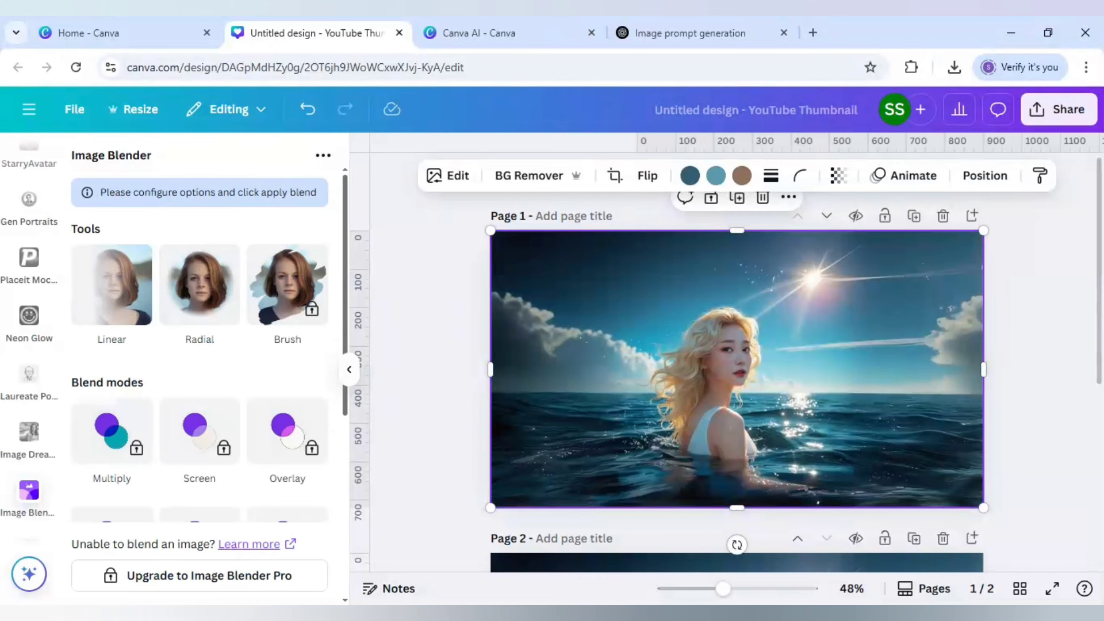
Apply a vertical Linear blend that fades out the ocean image's sky down to the horizon, and save it
left_click(127, 296)
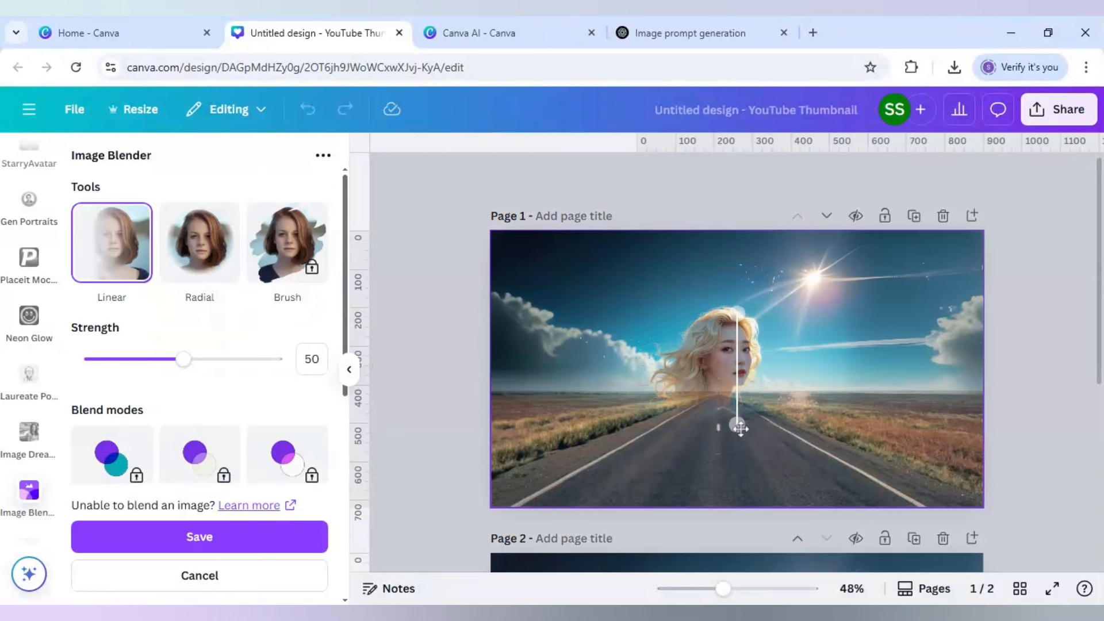
left_click_drag(735, 424, 731, 237)
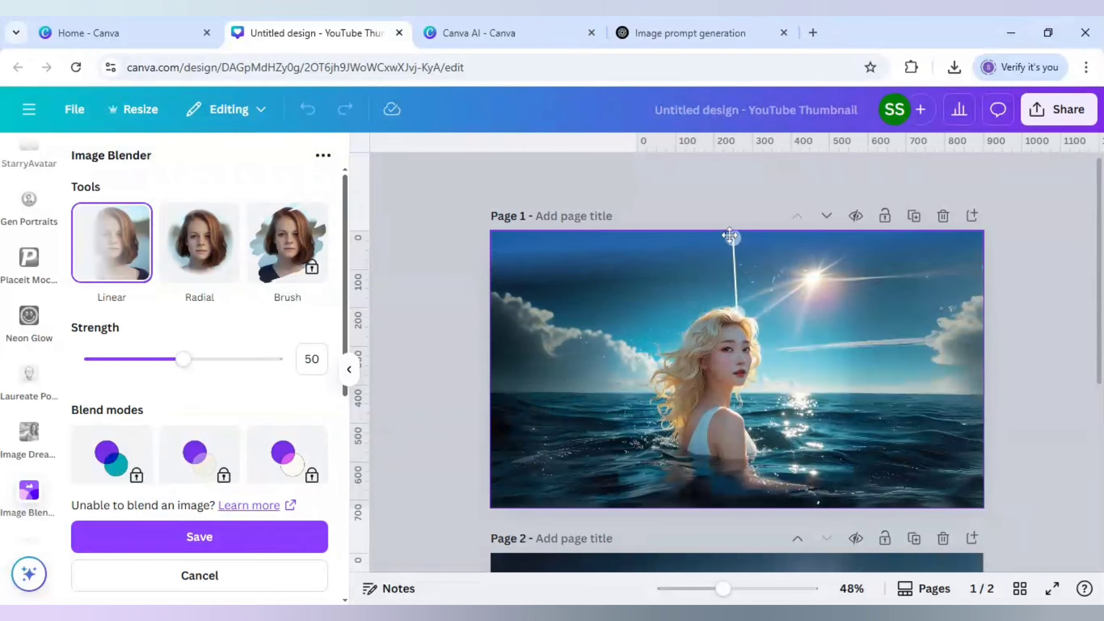
left_click_drag(740, 314, 733, 500)
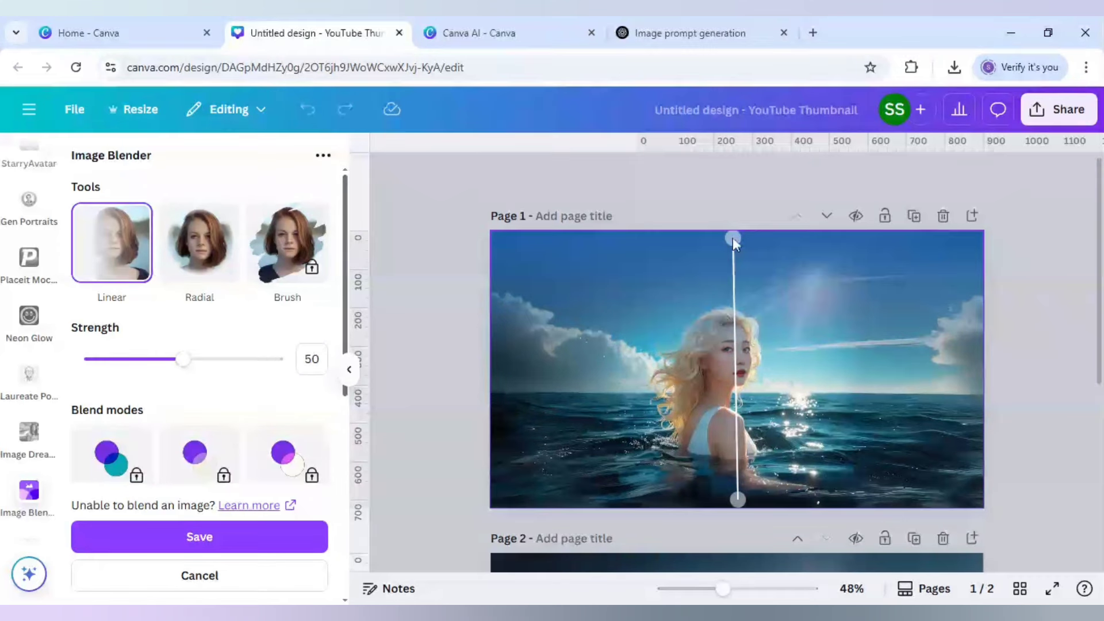
left_click_drag(733, 237, 726, 369)
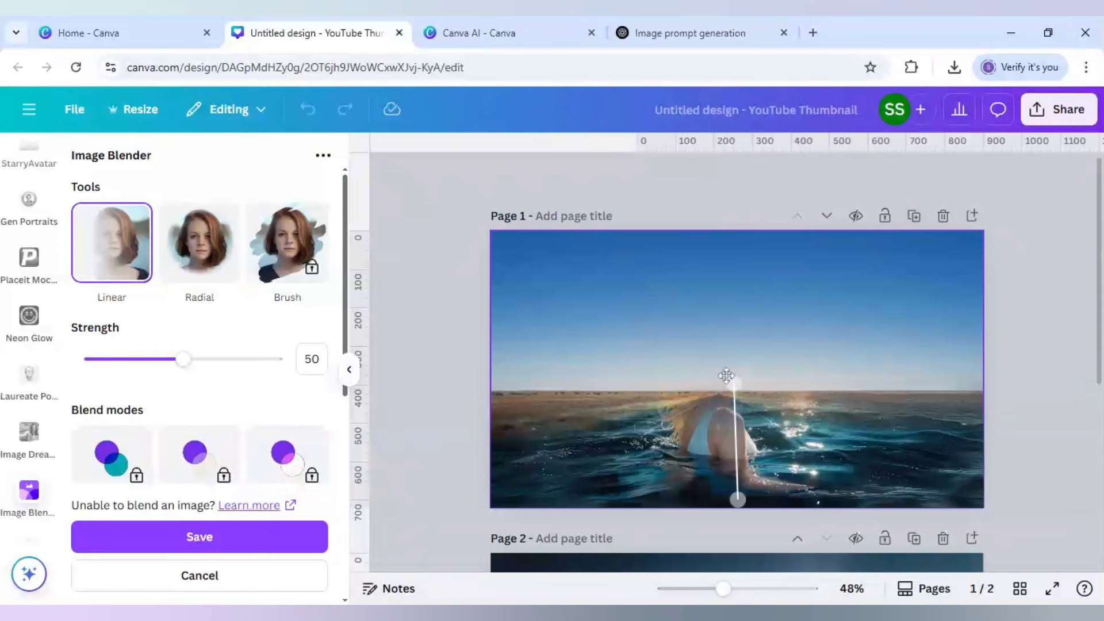
left_click_drag(726, 375, 725, 377)
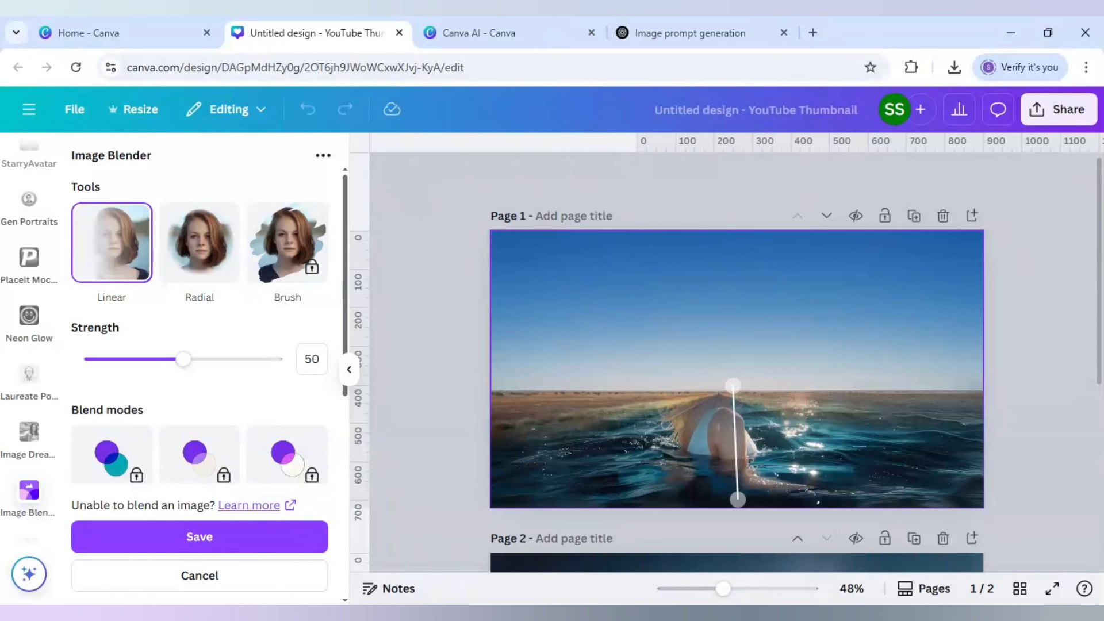
left_click(258, 542)
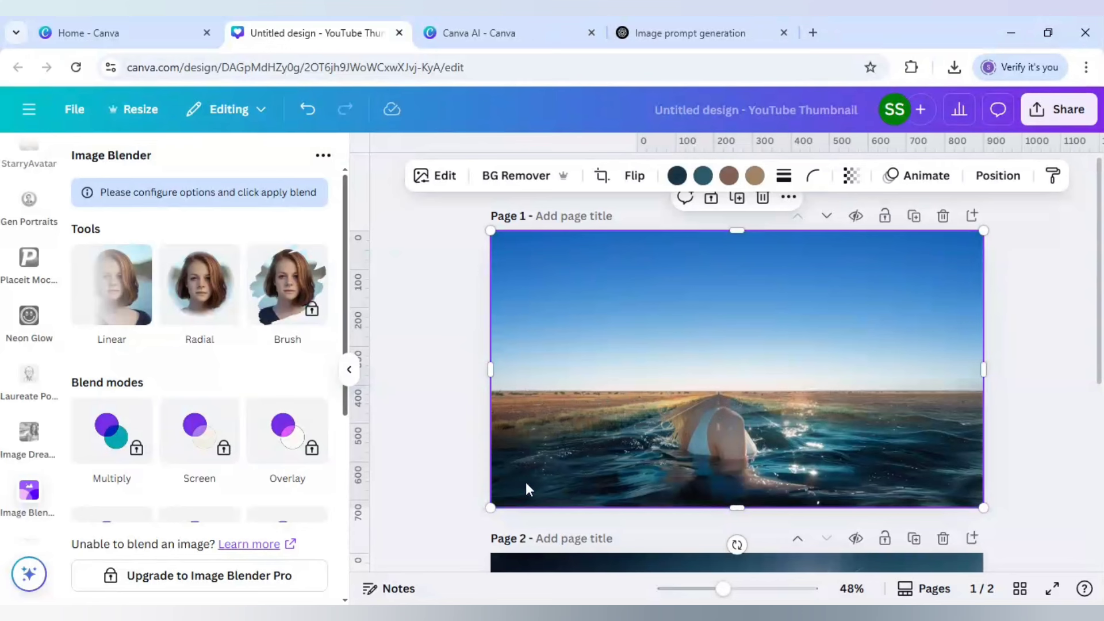
Apply a second Linear blend that diagonally fades the water's left side into the road and field, and save it
left_click(214, 305)
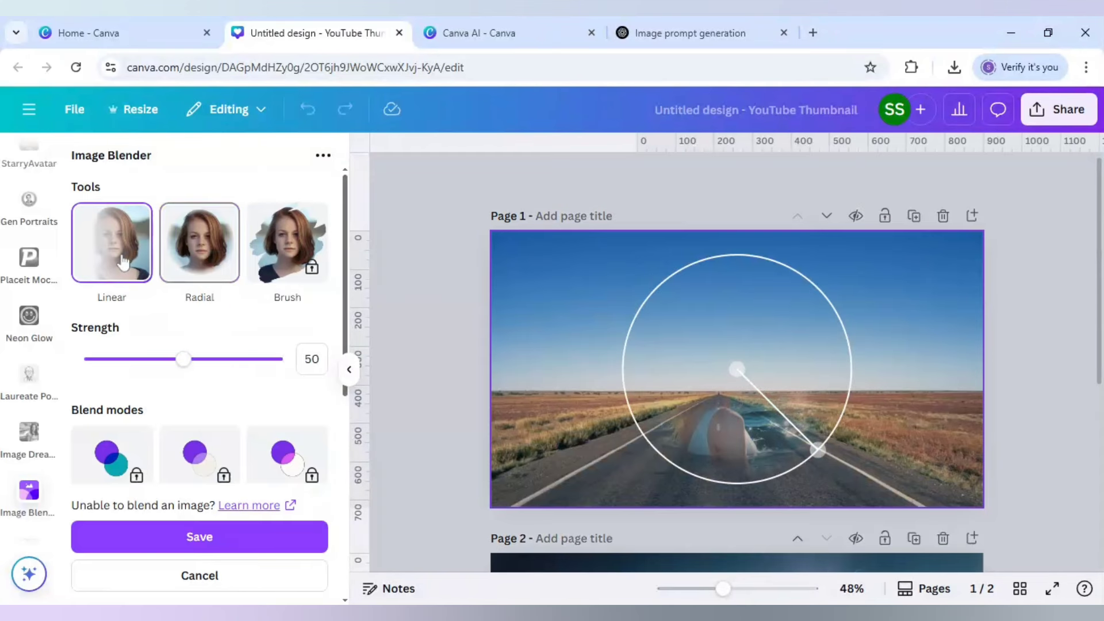
left_click(122, 261)
left_click_drag(734, 425, 529, 474)
left_click_drag(738, 314, 906, 410)
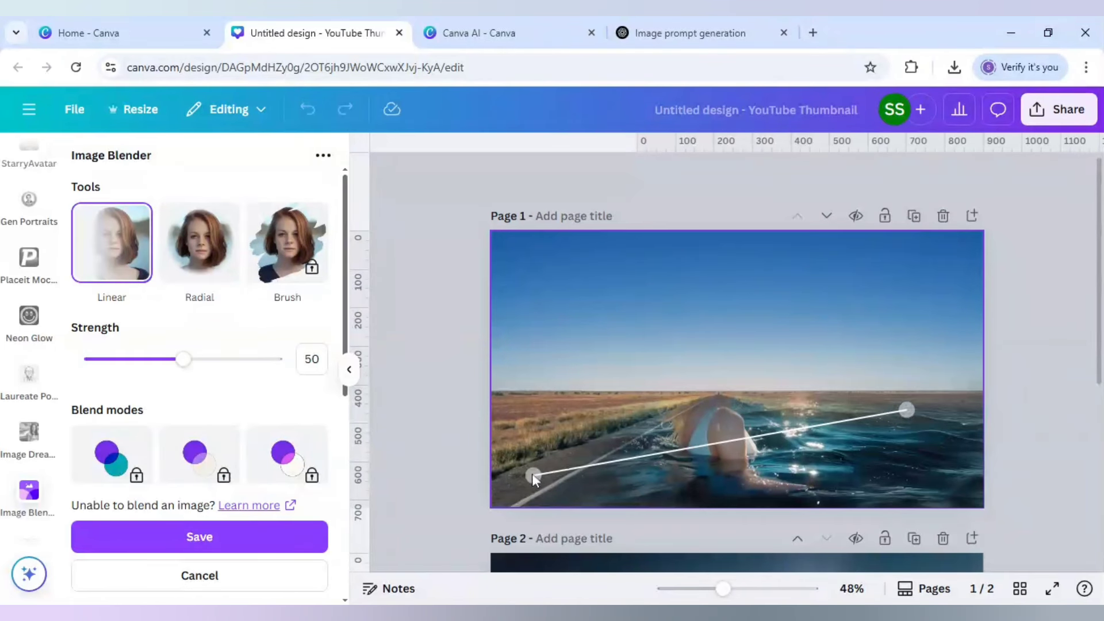
left_click_drag(532, 474, 443, 490)
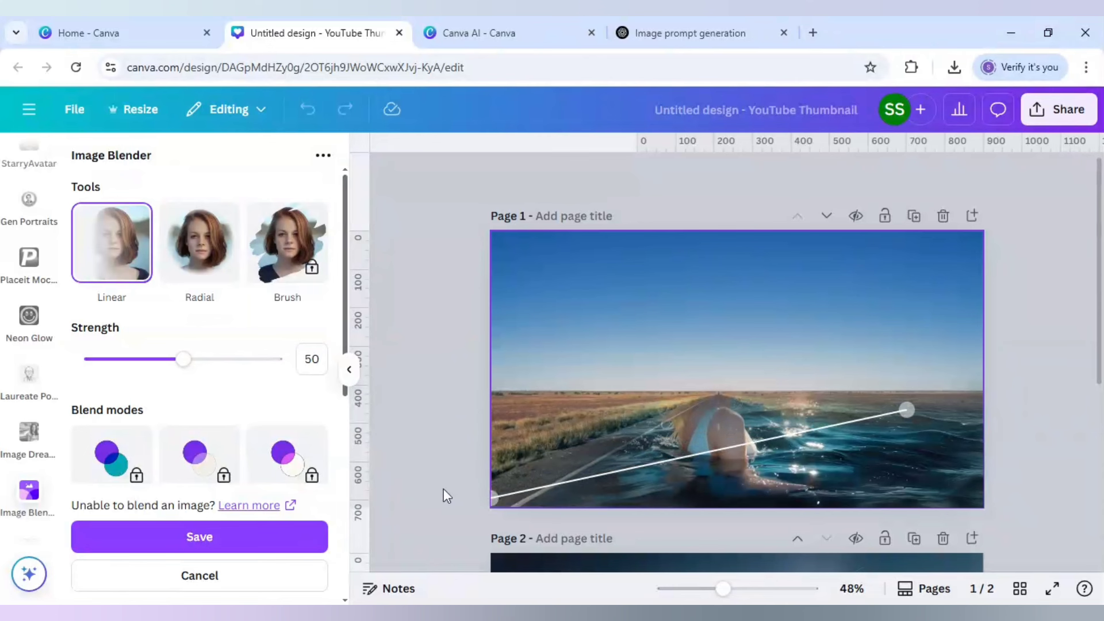
left_click_drag(907, 410, 882, 299)
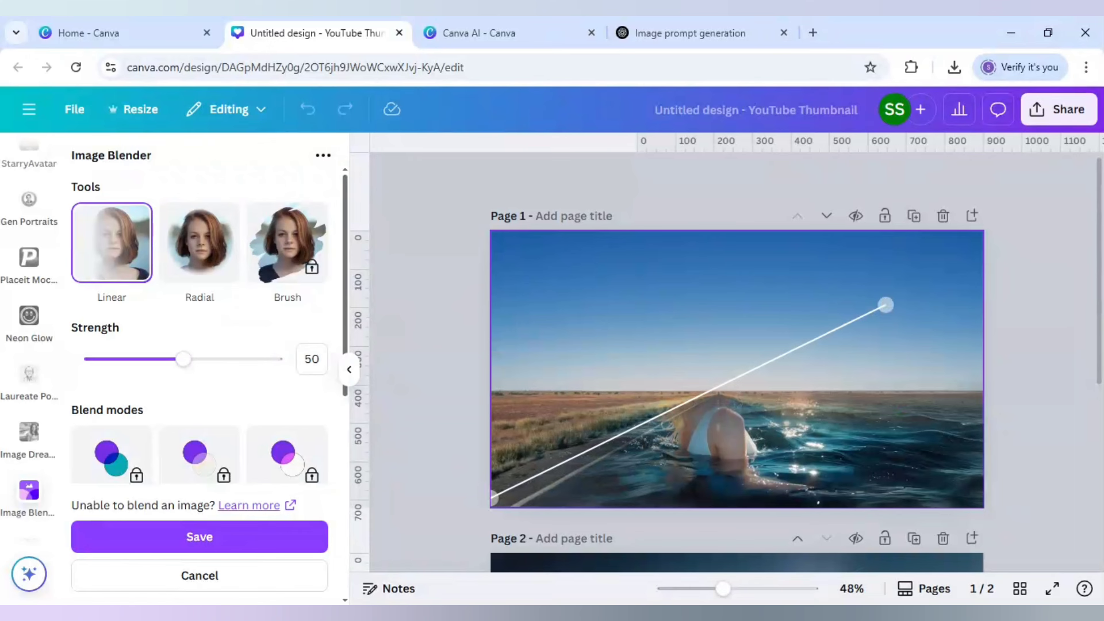
left_click_drag(885, 305, 765, 367)
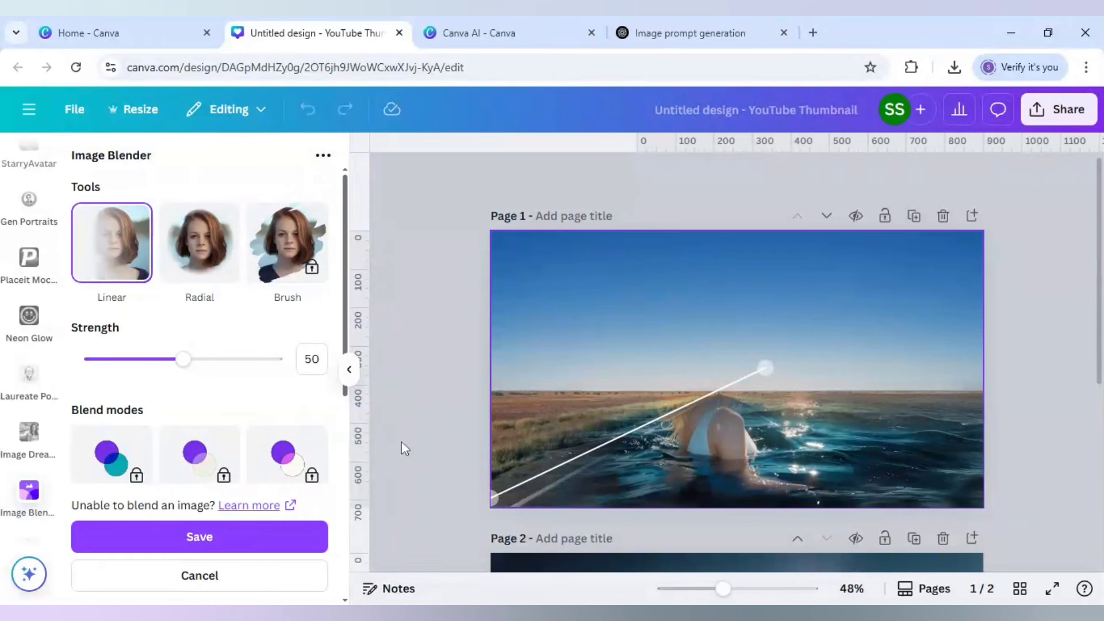
left_click(266, 546)
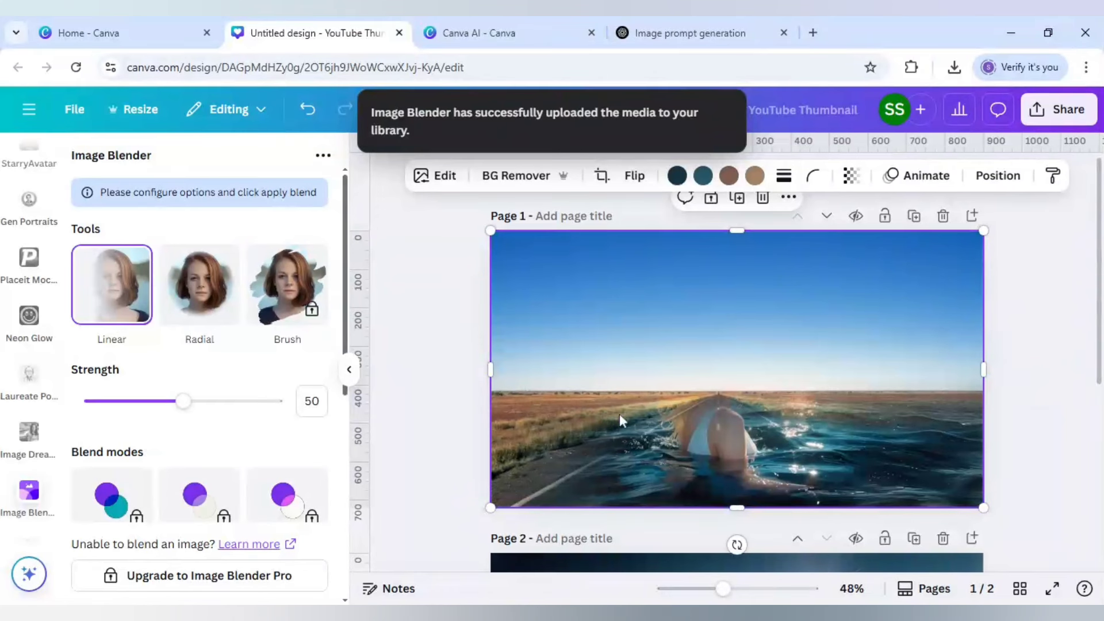
Apply a third Linear blend that fades the water's right side into the road, fine-tuning the gradient's angle, and save it
left_click(190, 308)
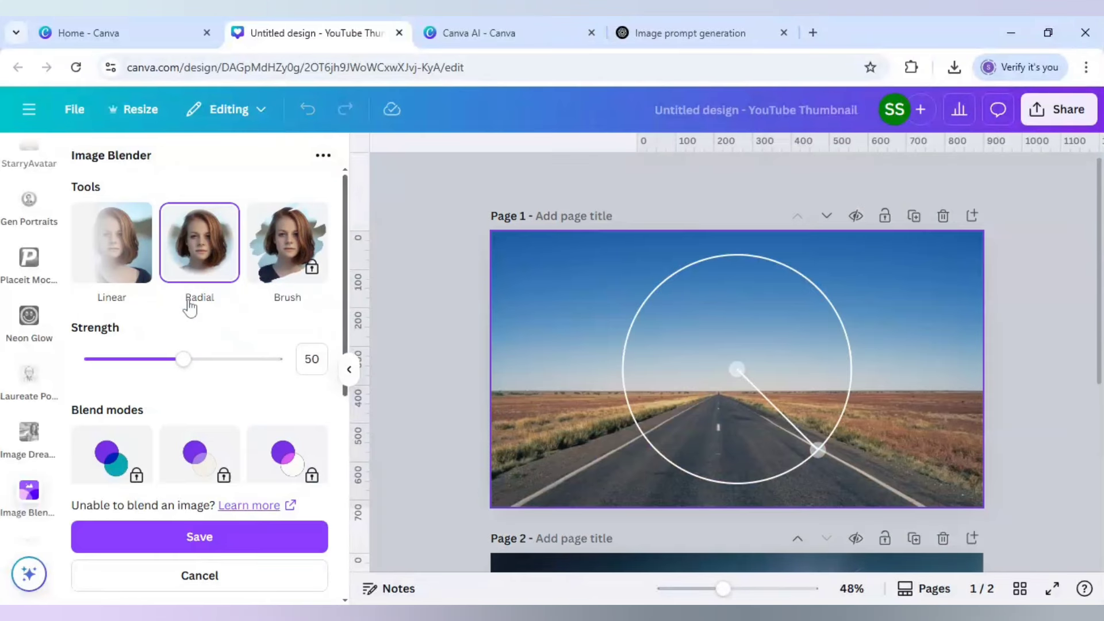
left_click(103, 264)
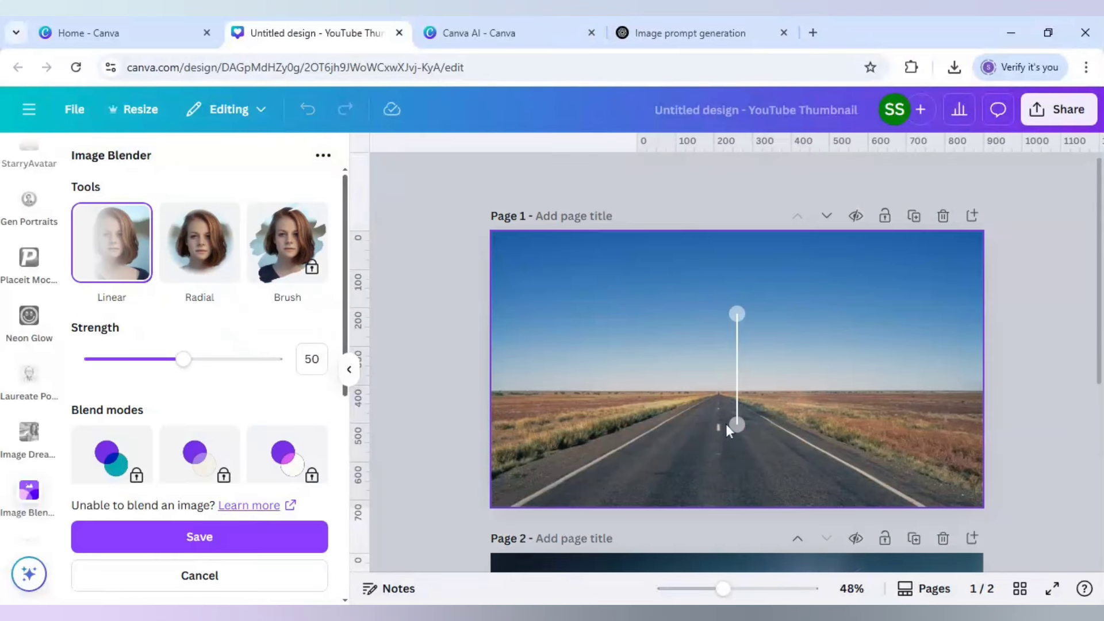
left_click_drag(735, 425, 550, 297)
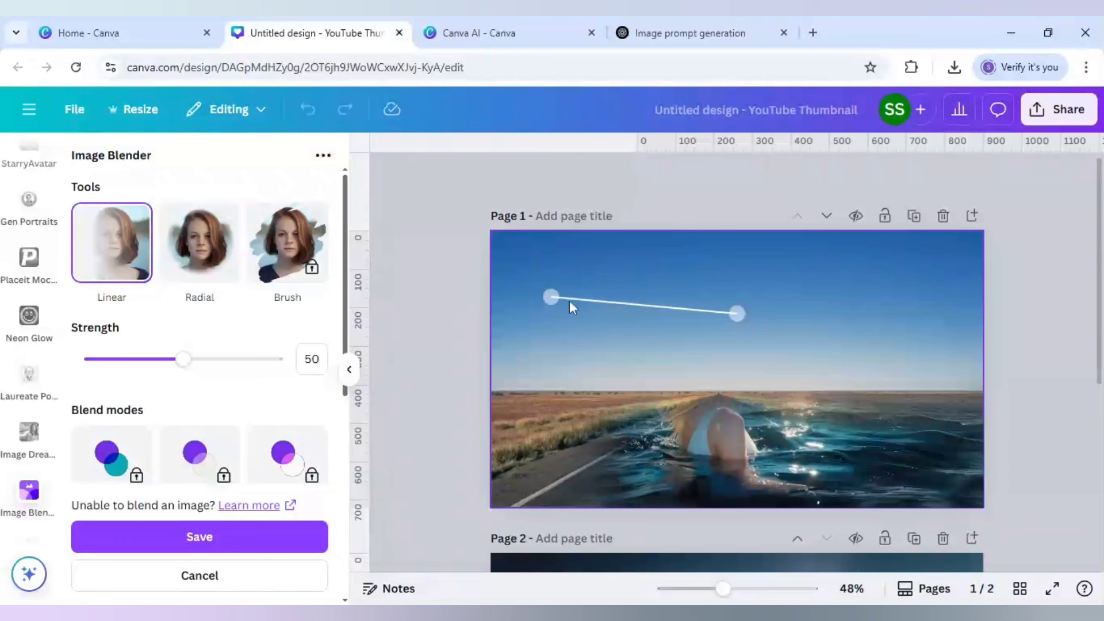
left_click_drag(797, 382, 913, 470)
left_click_drag(549, 303, 627, 324)
left_click_drag(914, 468, 603, 267)
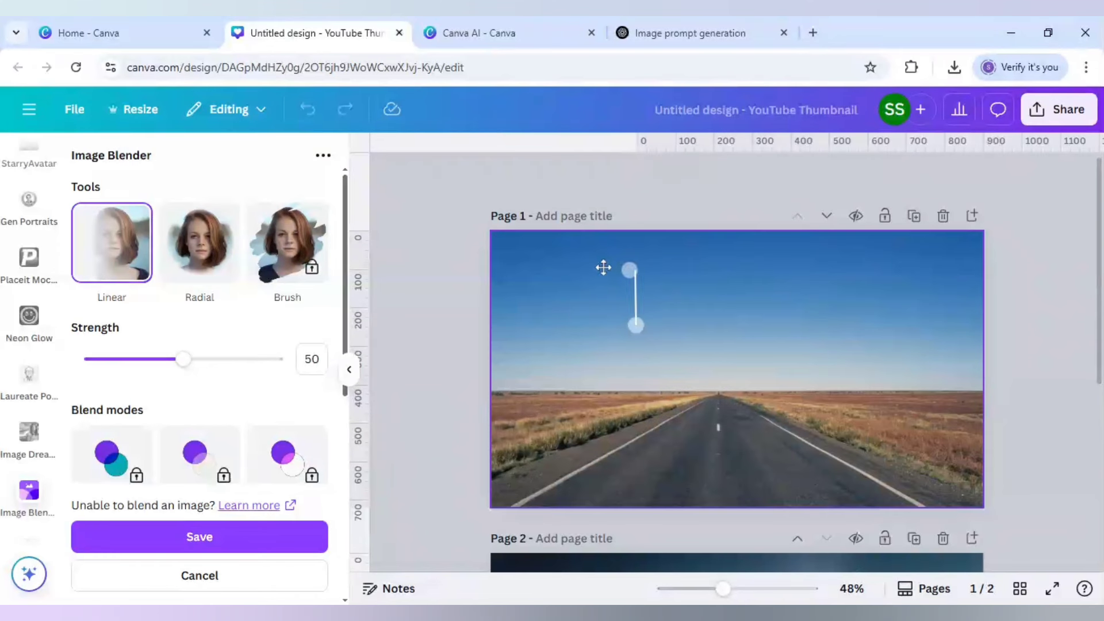
left_click_drag(639, 330, 964, 494)
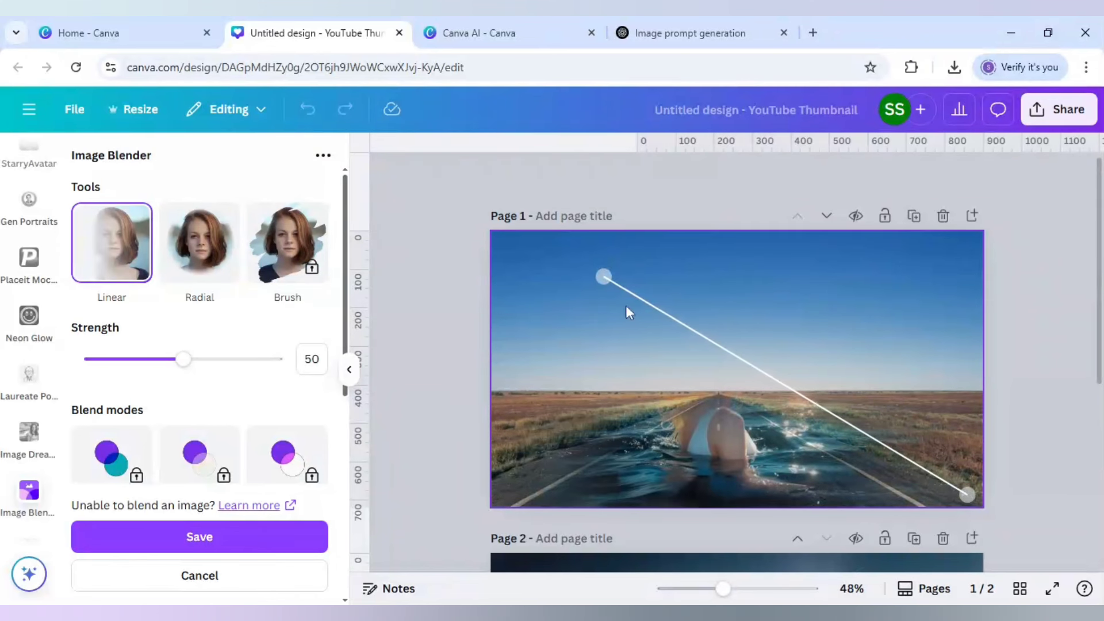
left_click_drag(602, 278, 625, 376)
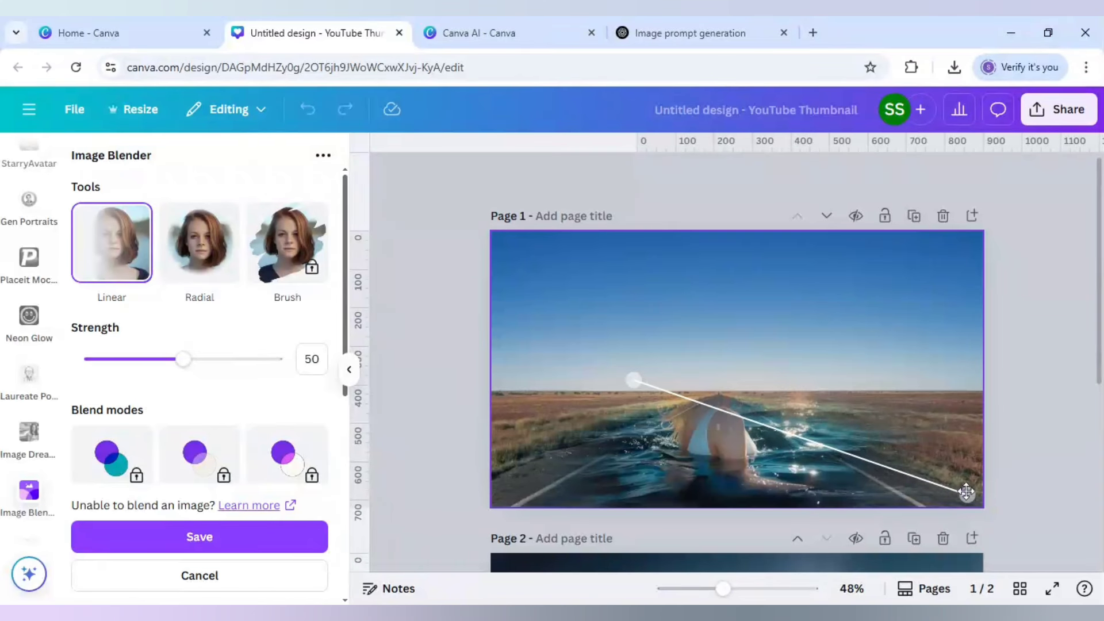
left_click_drag(966, 492, 869, 499)
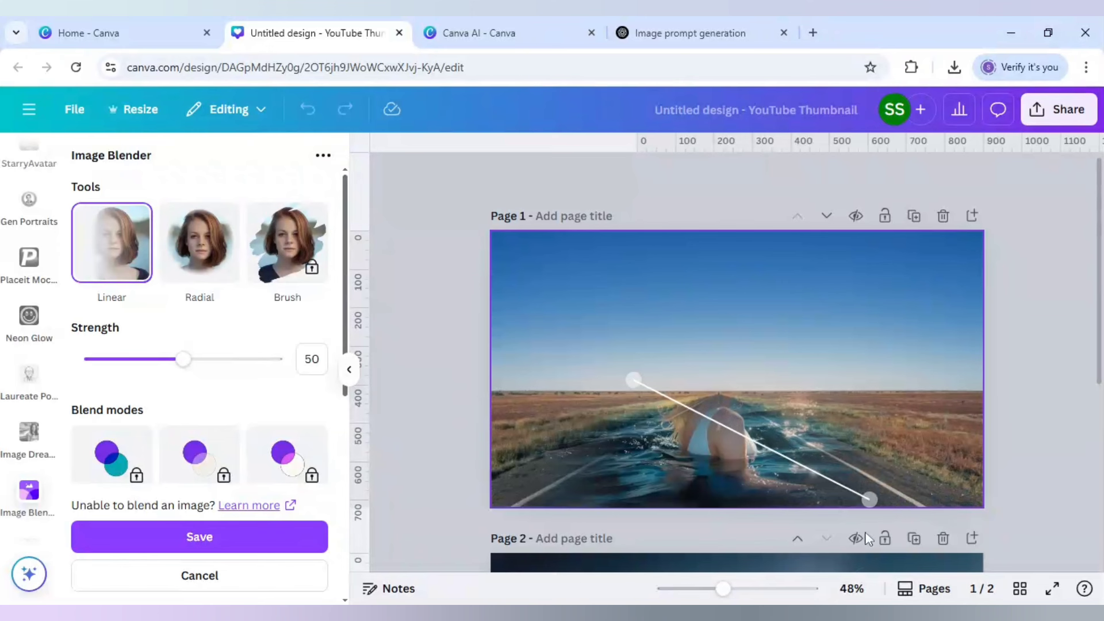
left_click_drag(868, 539, 909, 553)
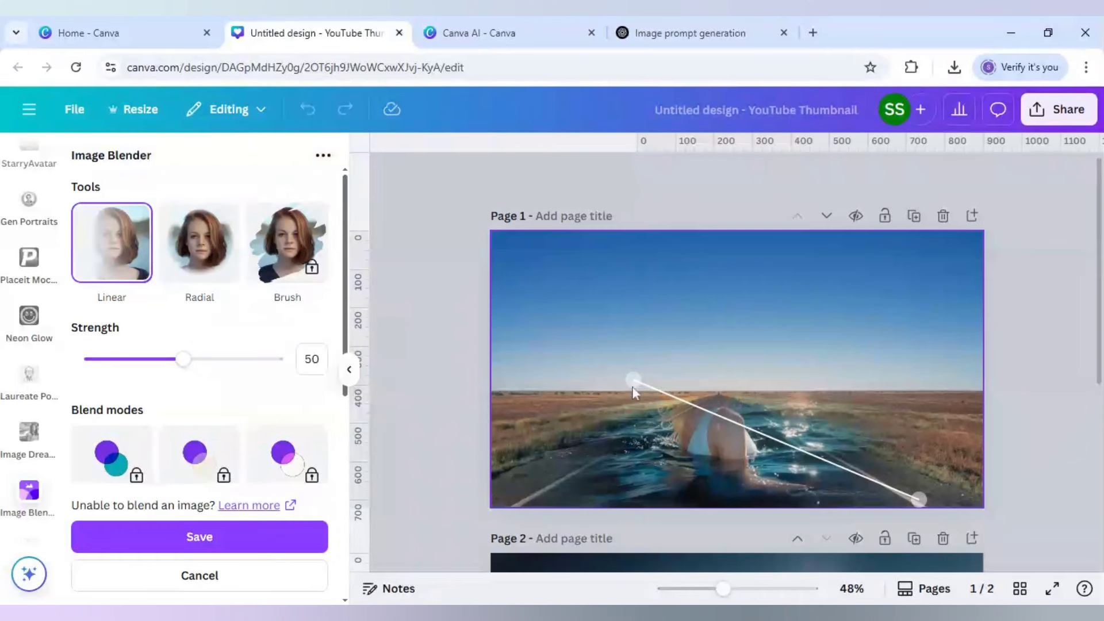
left_click_drag(633, 389, 544, 422)
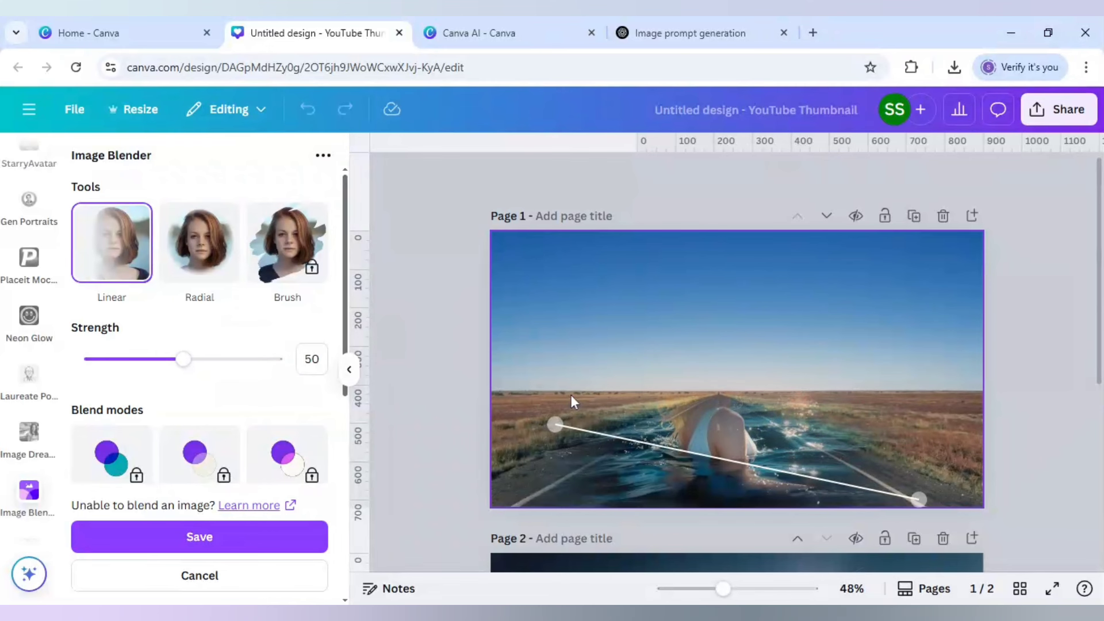
left_click(227, 535)
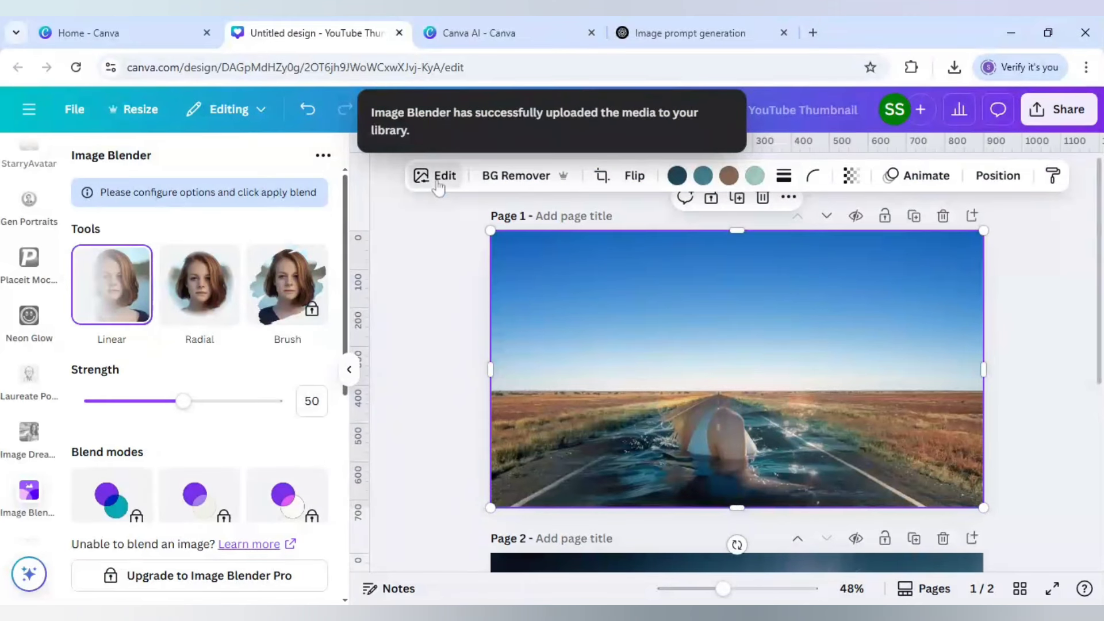
Apply the Scandi filter from the Cool group to the blended water image on page 1
left_click(438, 178)
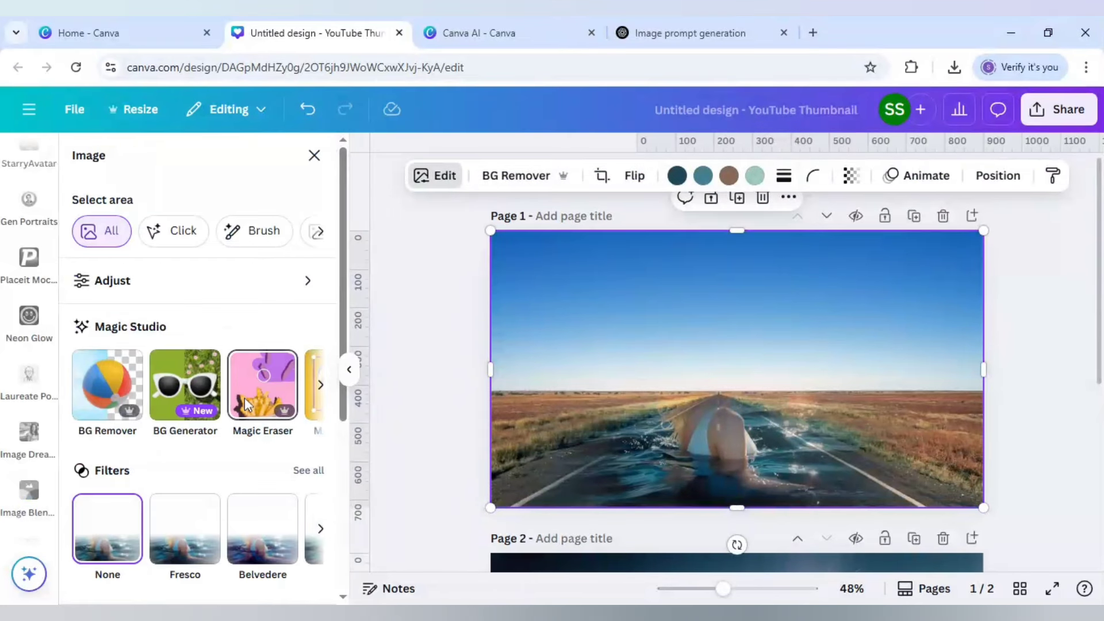
left_click(310, 473)
scroll(192, 437, "down", 5)
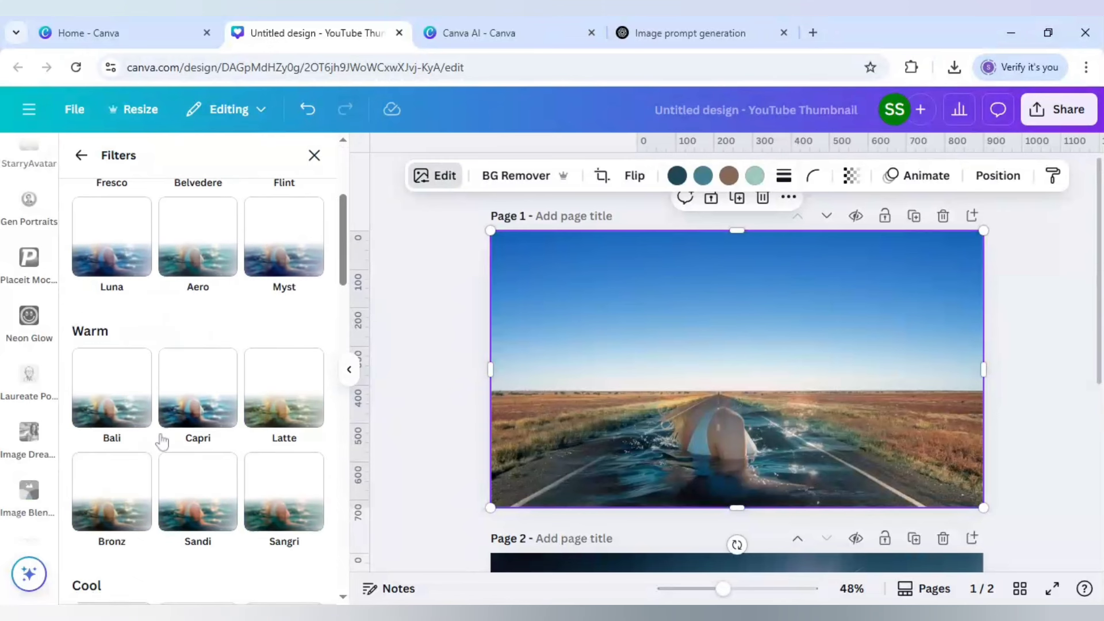
scroll(162, 441, "down", 3)
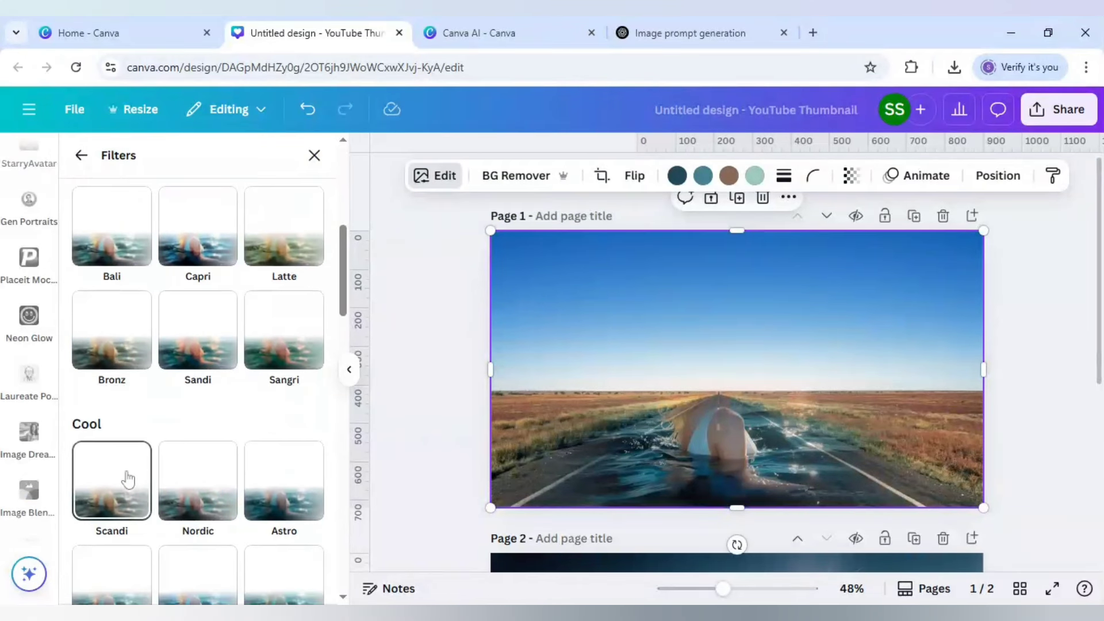
left_click(127, 479)
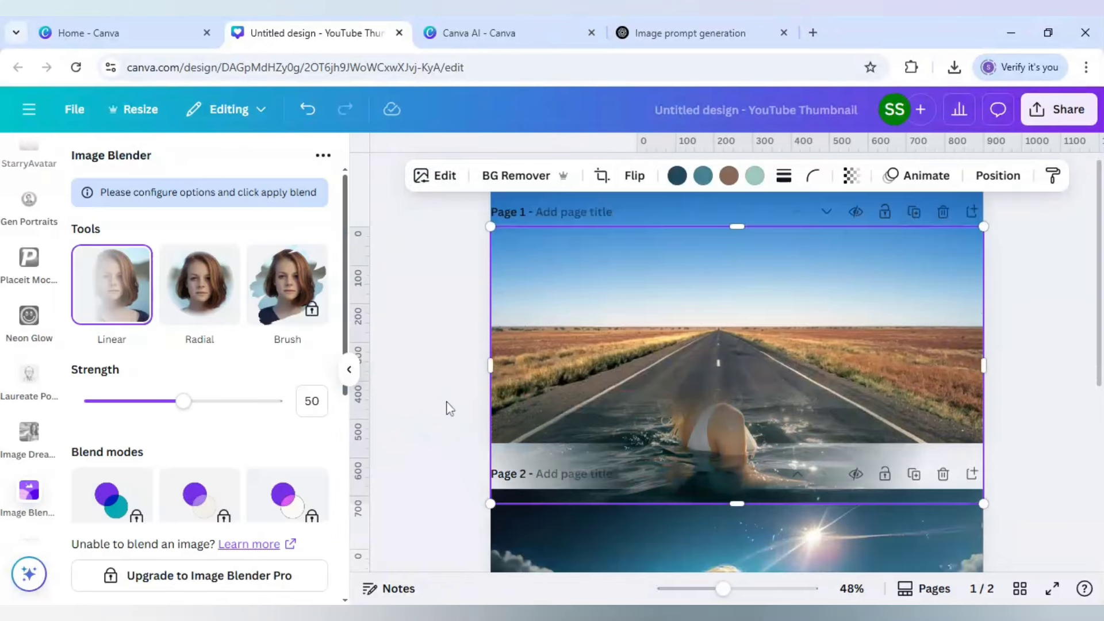
Paste a copy of page 2's ocean image over the whole of page 1 and run BG Remover on it
left_click(708, 486)
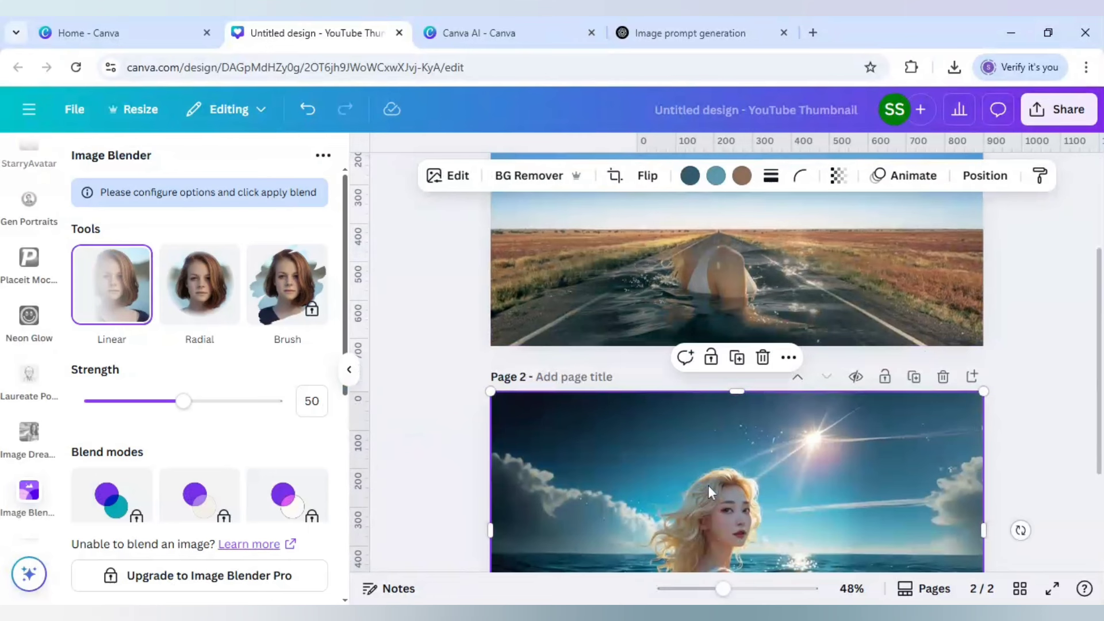
scroll(702, 484, "up", 3)
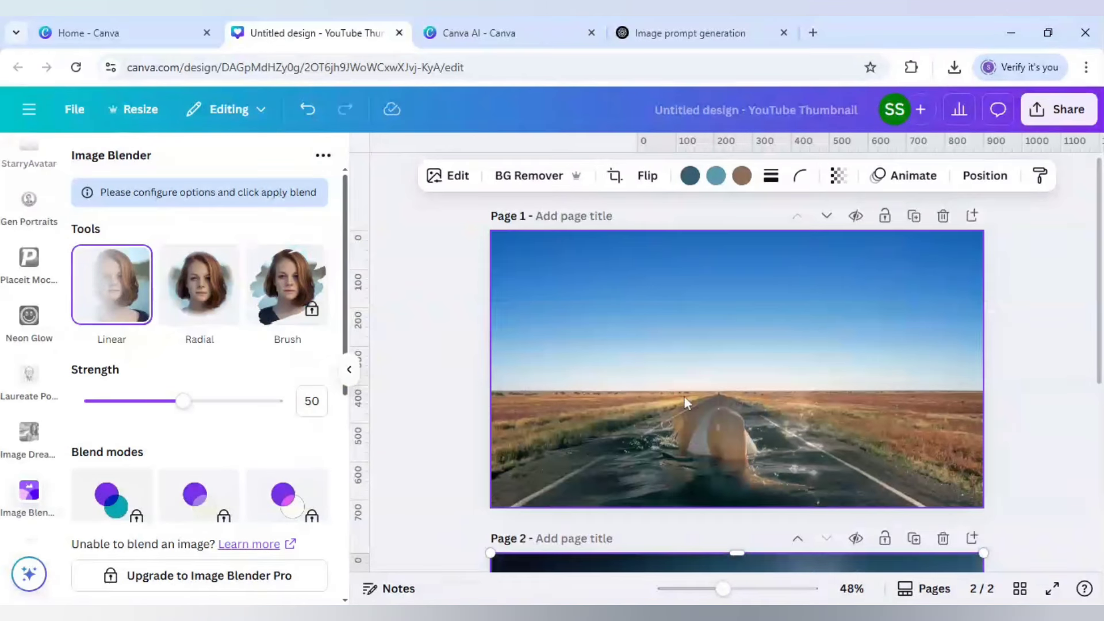
left_click(684, 395)
left_click_drag(684, 395, 673, 371)
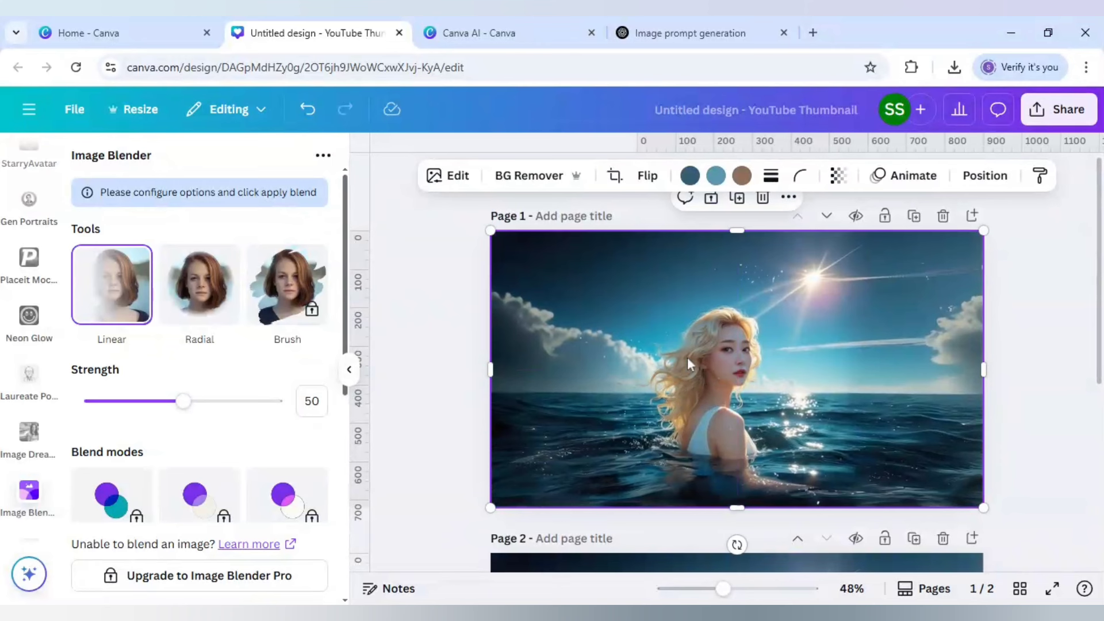
left_click(534, 180)
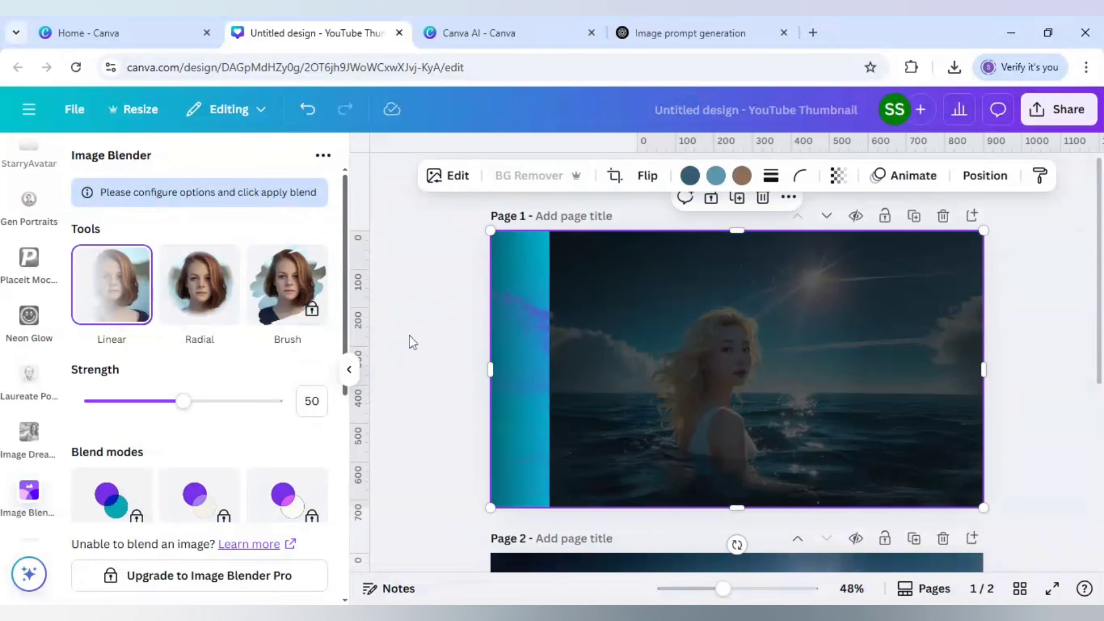